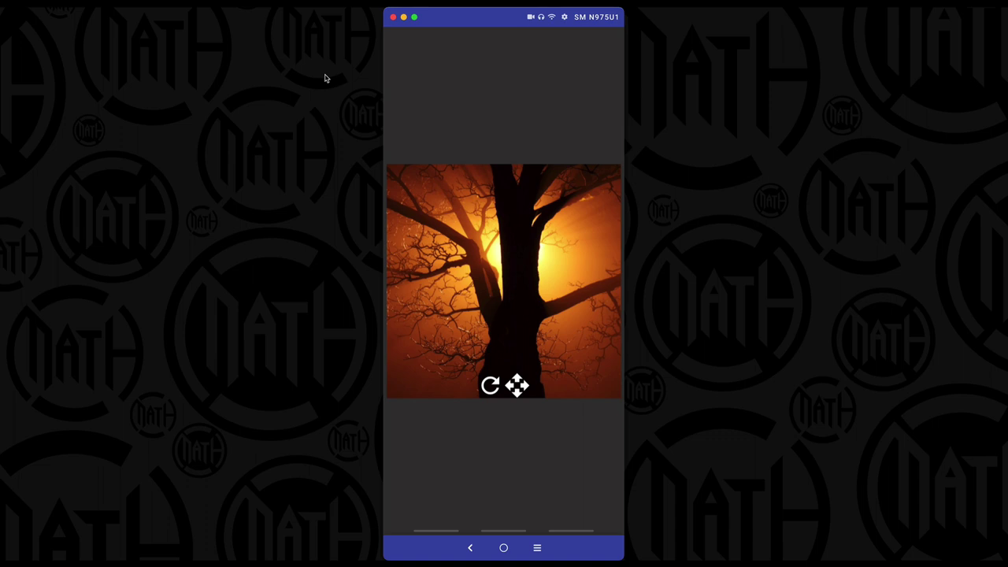
Step: Display the windsock image and then the mossy green tree image from the thumbnail grid, and close the grid
left_click(517, 386)
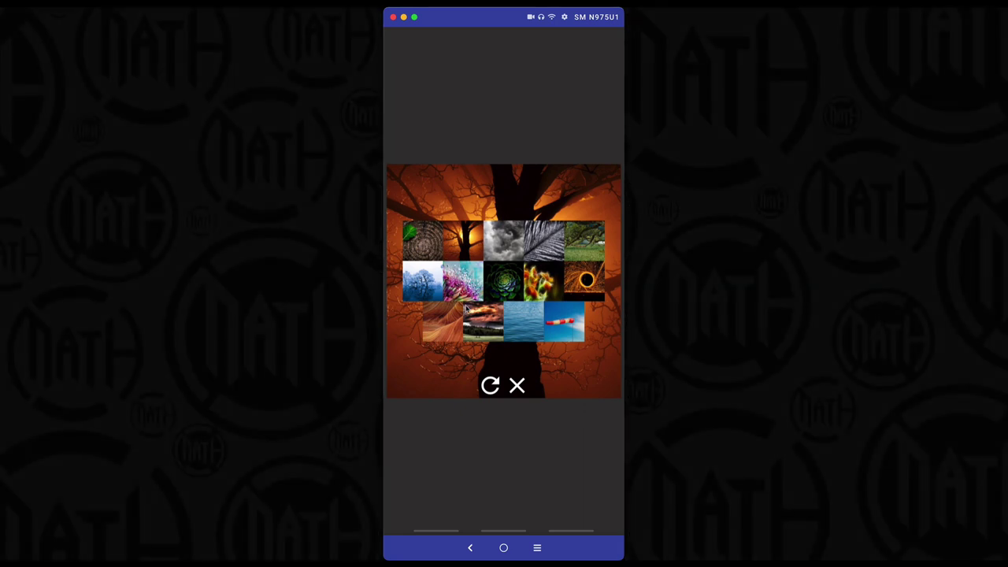
left_click(561, 326)
left_click(574, 252)
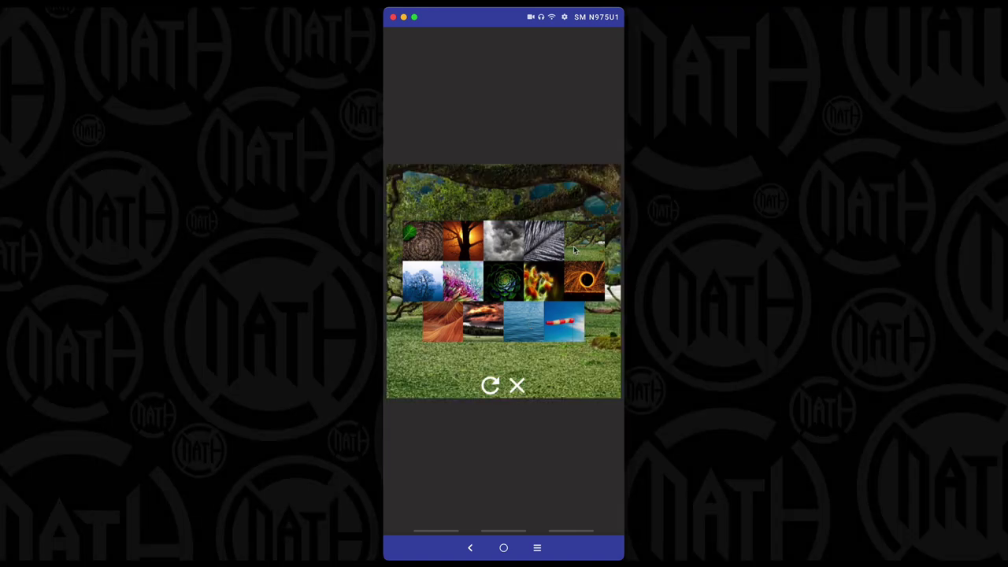
left_click(517, 388)
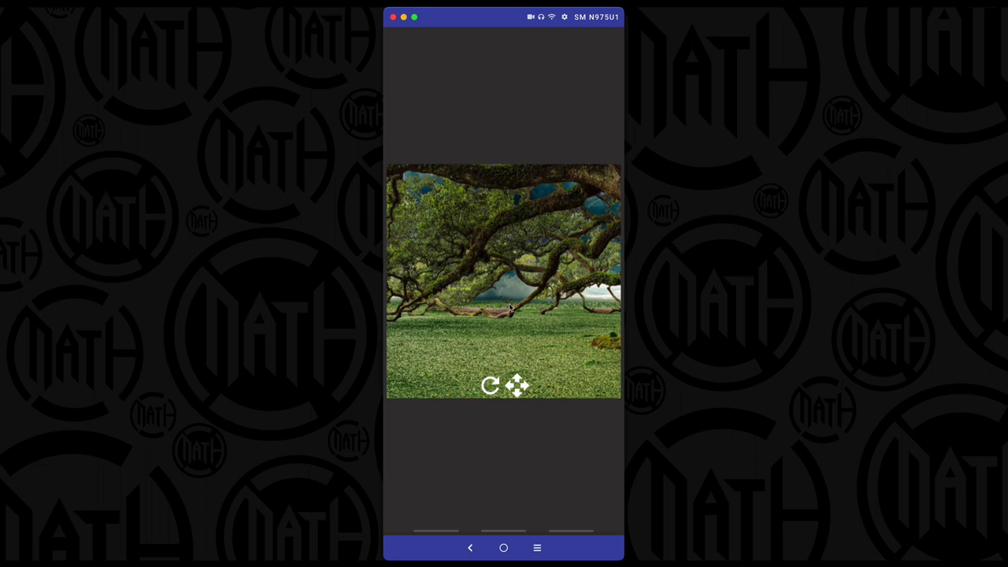
left_click(518, 386)
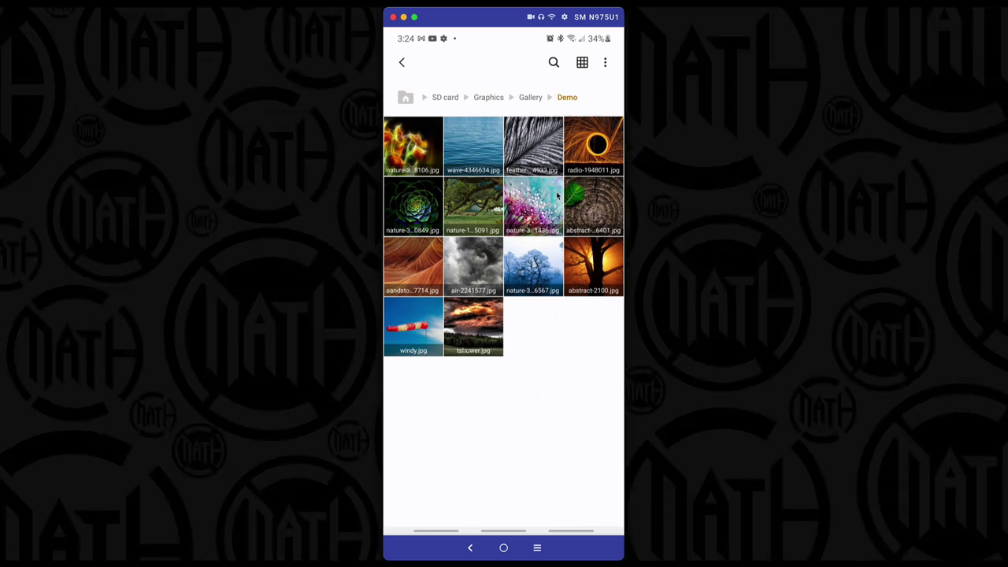
Step: Move windy.jpg and tshower.jpg from the Demo folder to the parent Gallery folder, and reopen the Demo folder
left_click(471, 325)
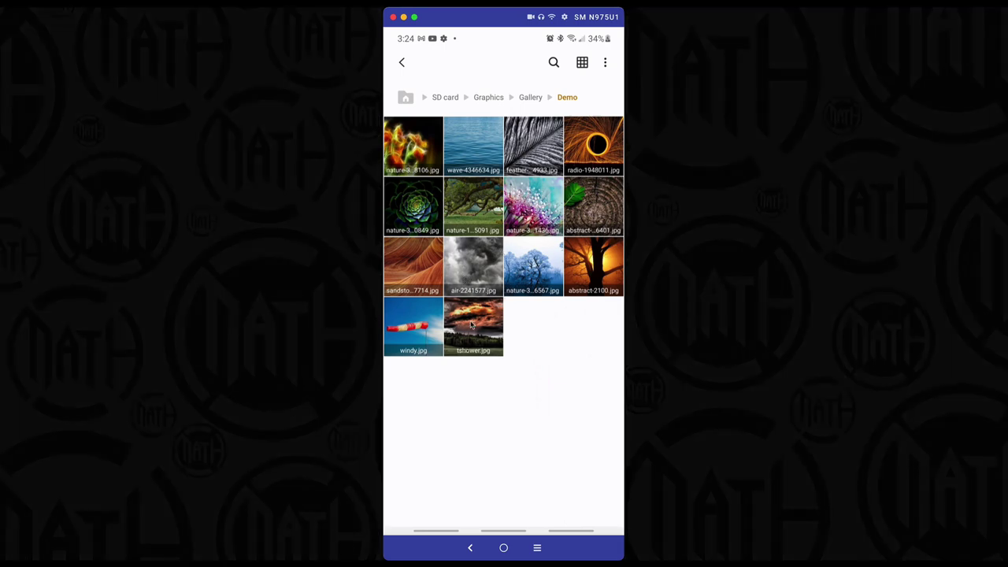
left_click(430, 317)
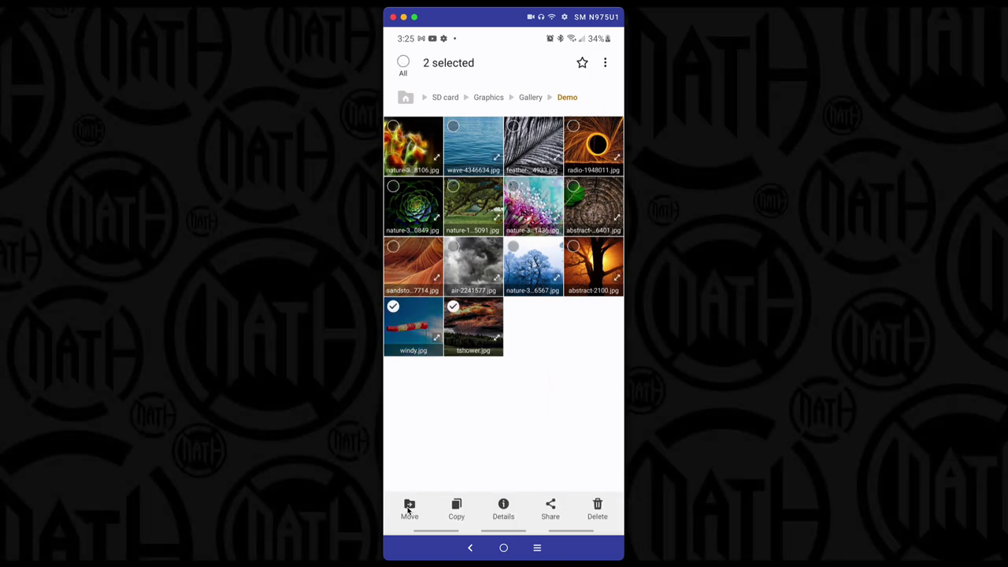
left_click(409, 510)
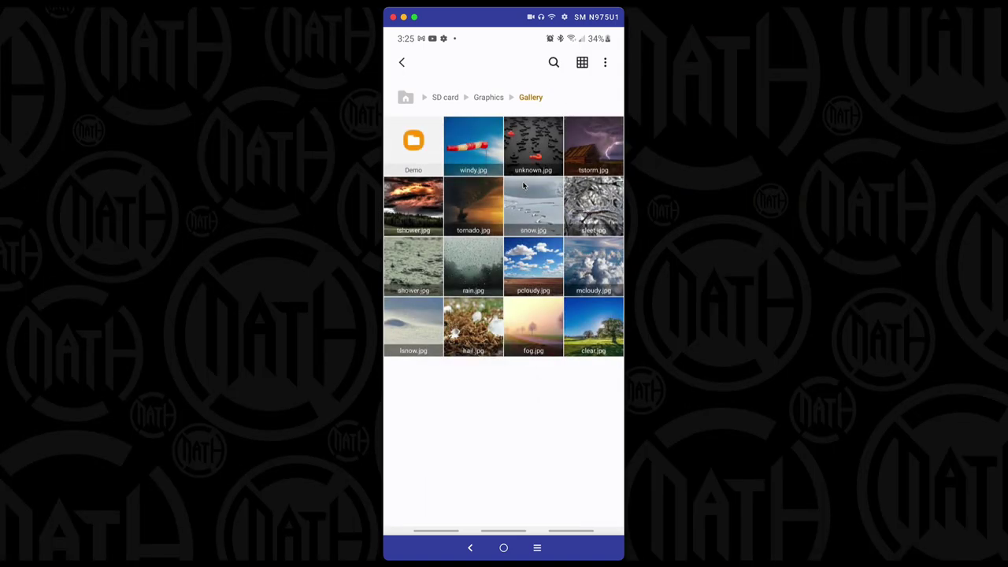
left_click(427, 146)
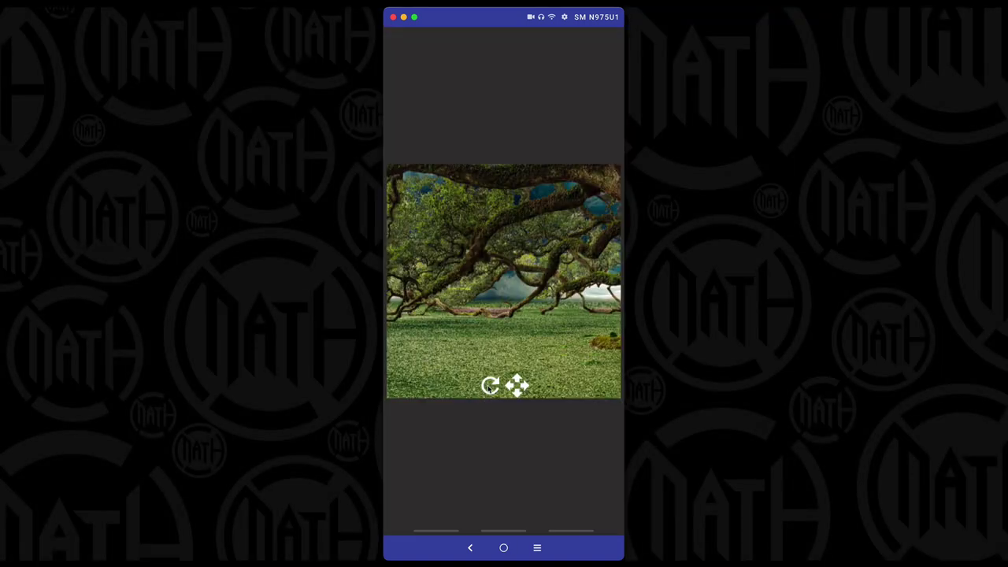
Step: Refresh the wallpaper's image list and display the glowing ring of sparks image from the thumbnail grid
left_click(489, 386)
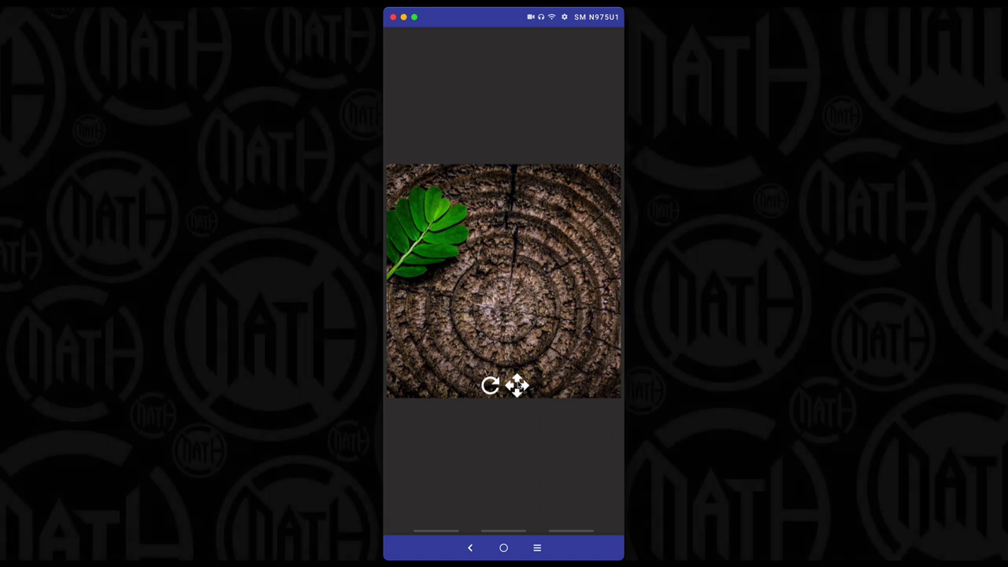
left_click(517, 385)
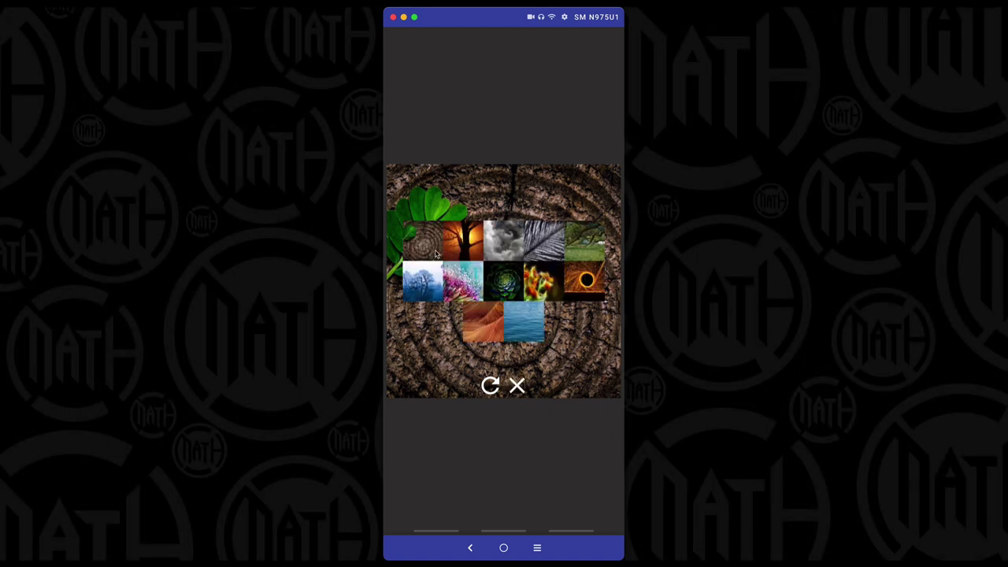
left_click(589, 279)
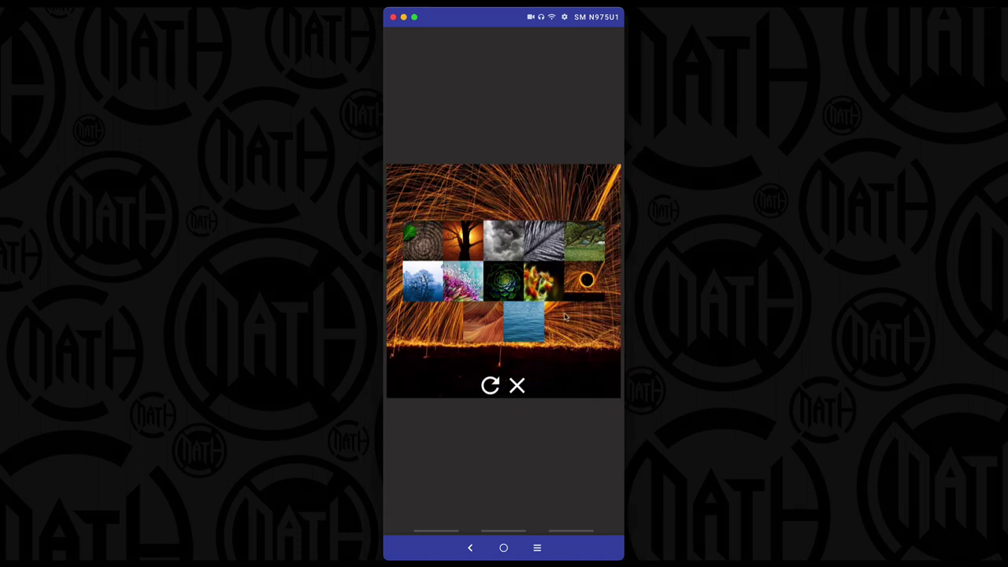
left_click(517, 386)
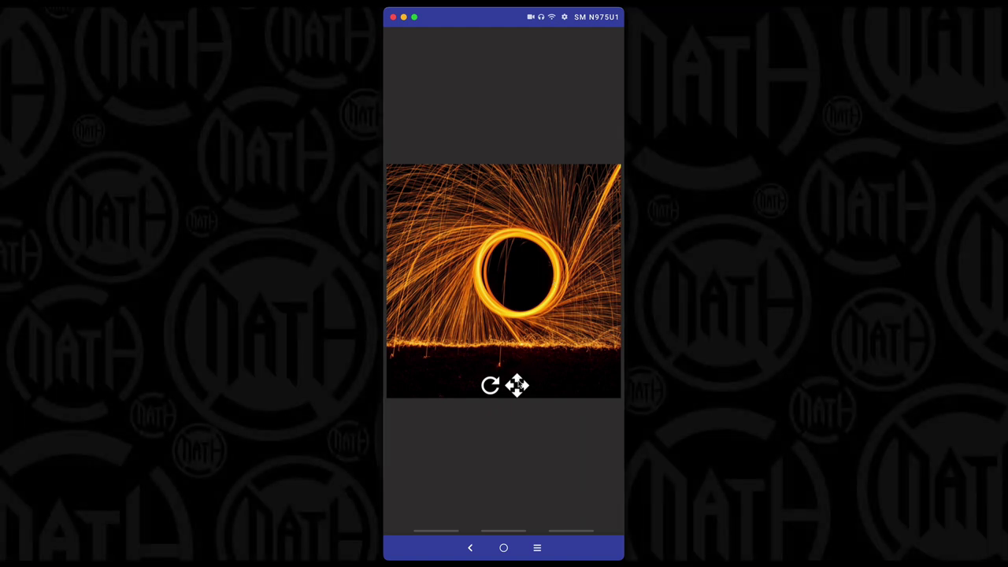
left_click(518, 385)
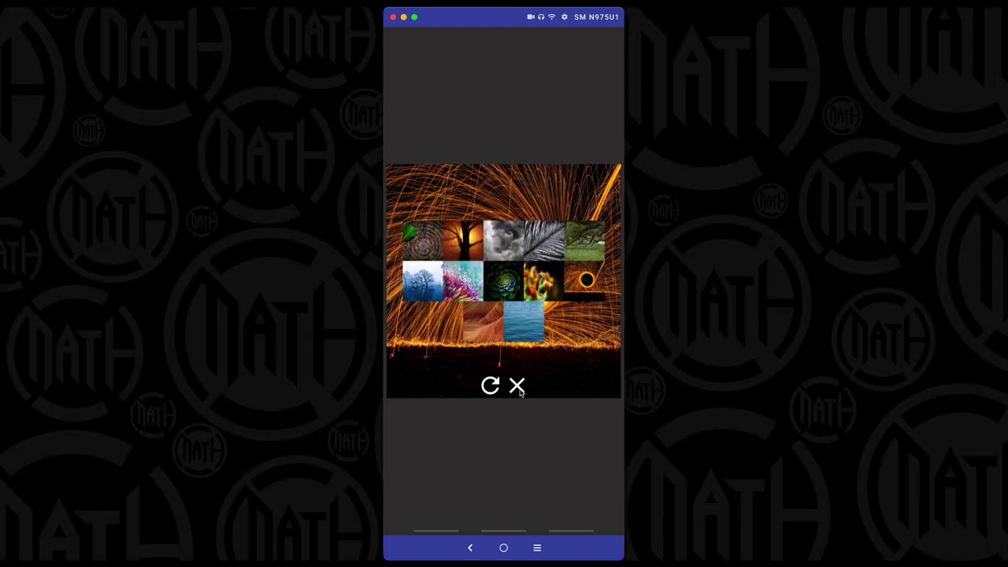
left_click(517, 386)
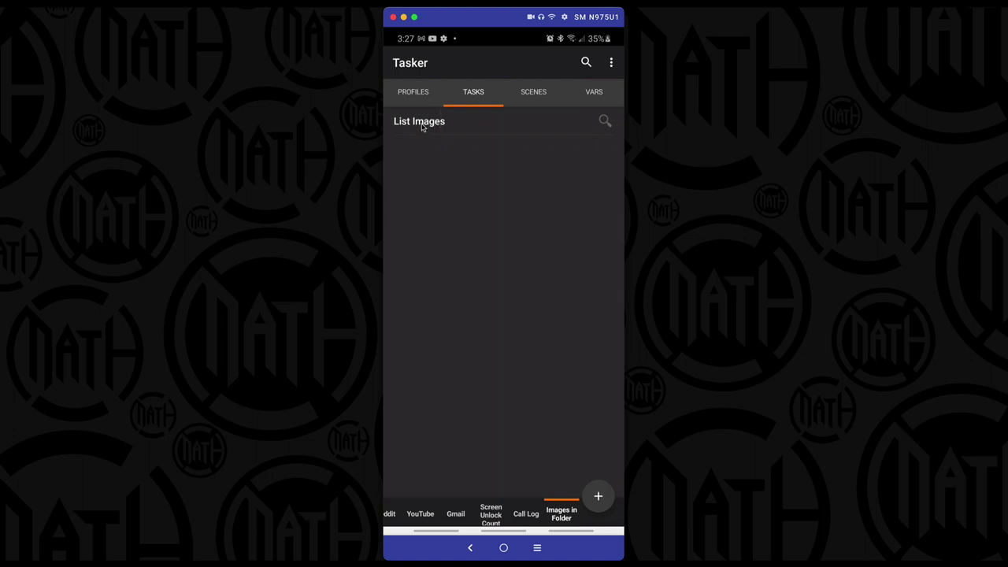
Step: In Tasker, check the Images in Folder project's scenes and variables, and open its List Images task
left_click_drag(562, 88, 598, 90)
left_click(544, 88)
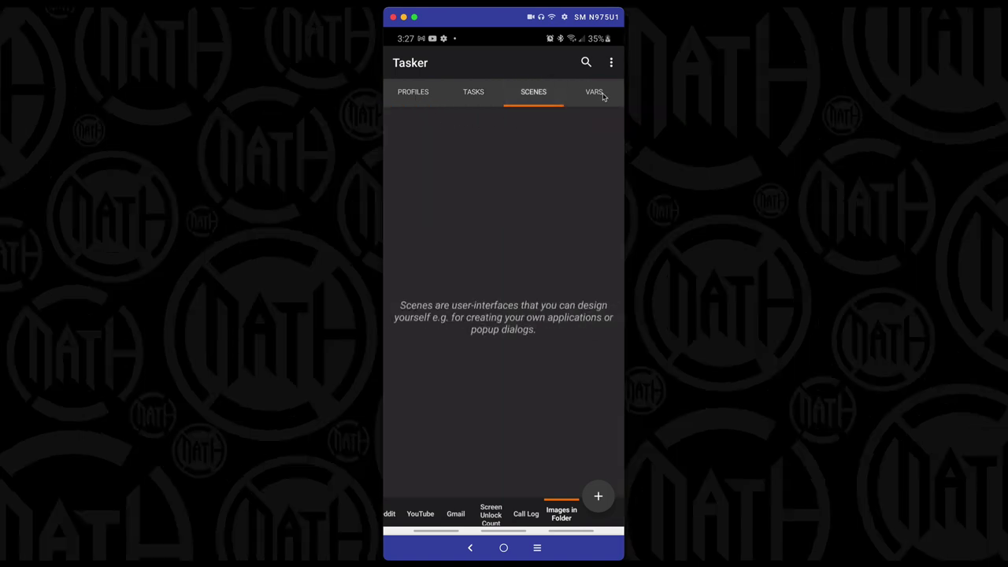
left_click(600, 93)
left_click(465, 96)
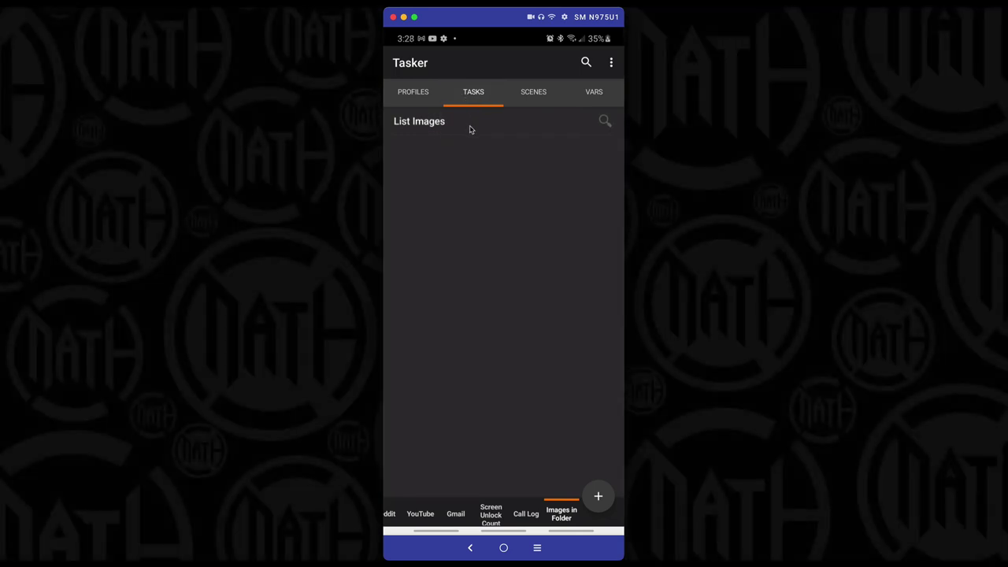
left_click(470, 129)
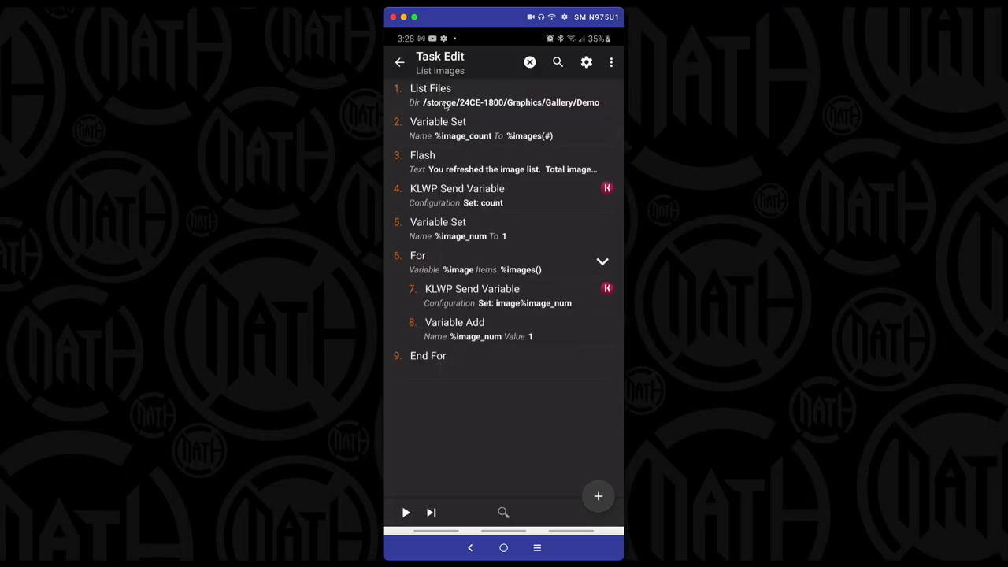
Step: Filter the available actions by "list", and examine the List Files action's settings and its directory selection
left_click(598, 495)
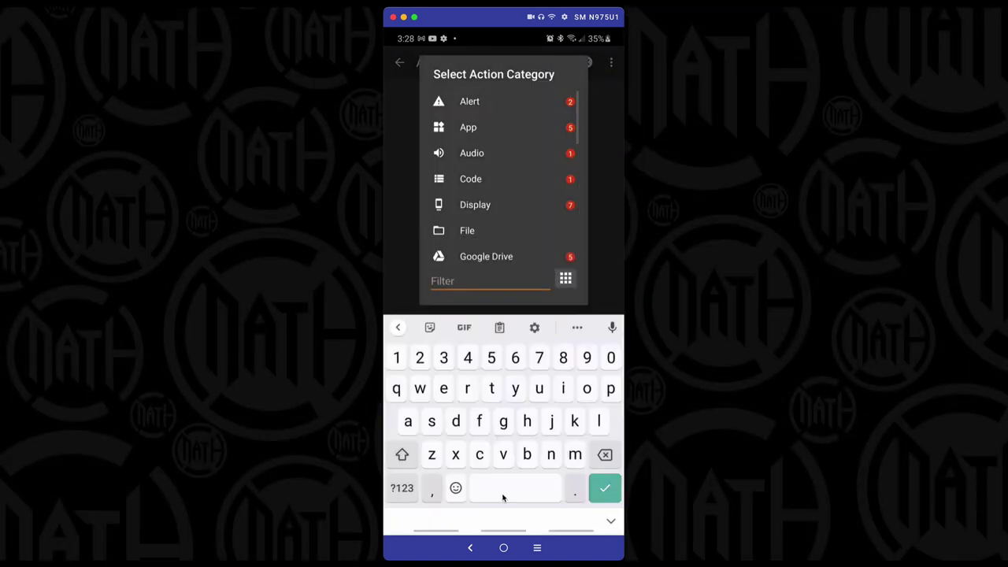
type("list")
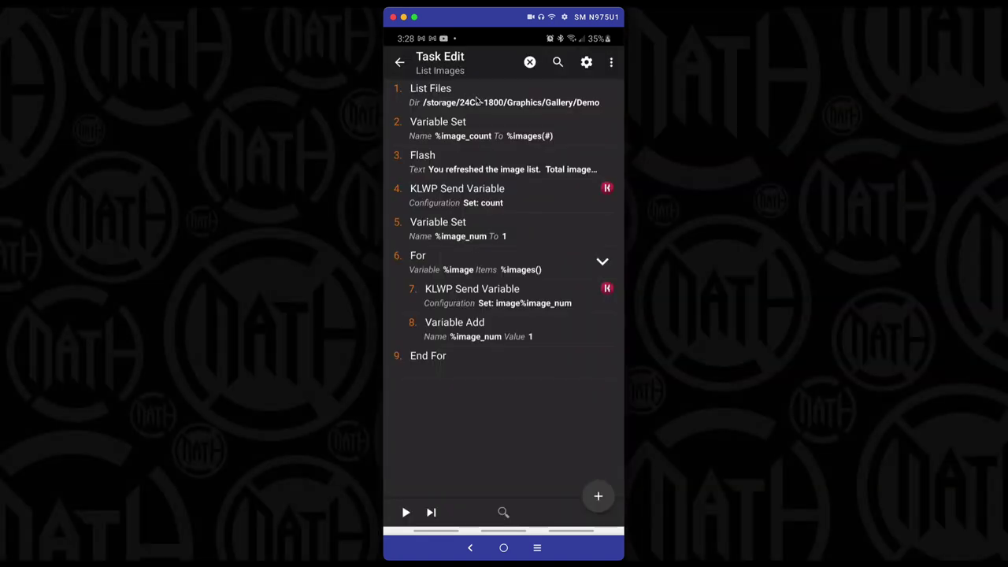
left_click(476, 100)
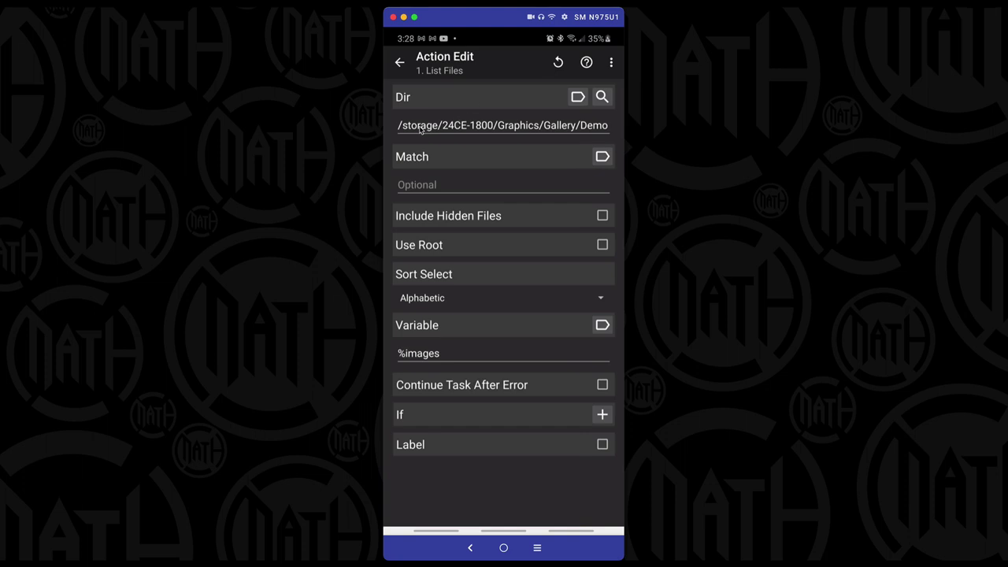
left_click(602, 96)
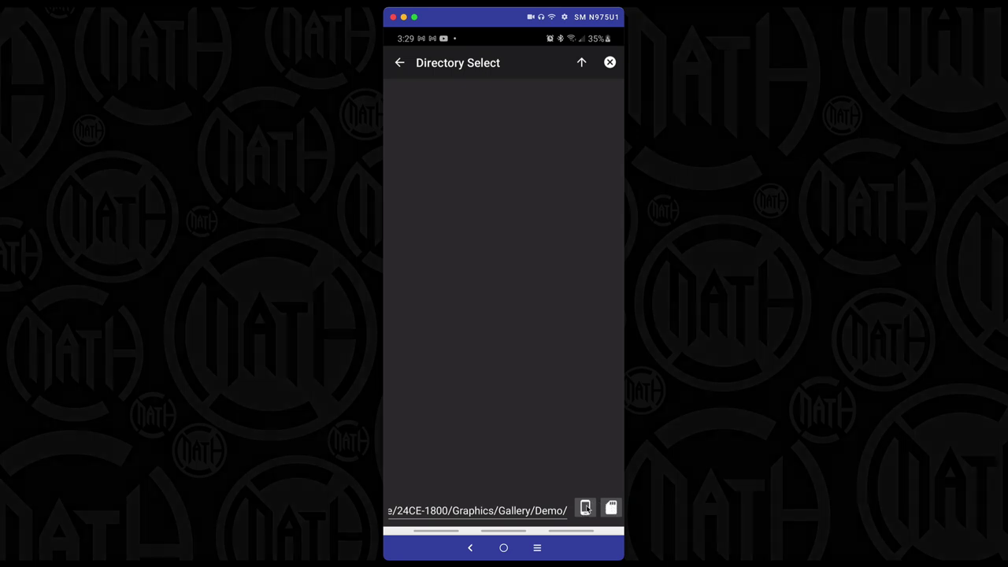
left_click(400, 62)
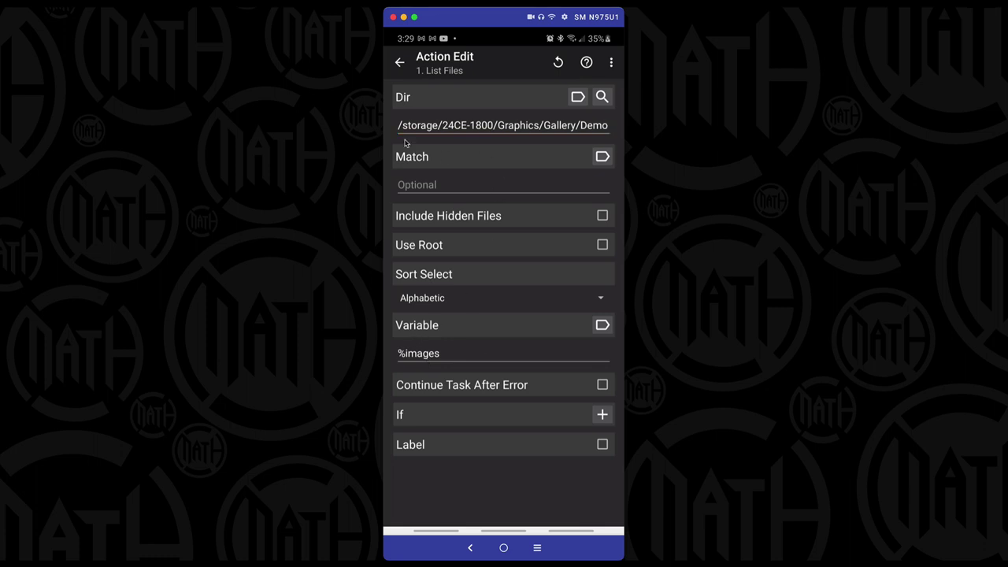
left_click(399, 61)
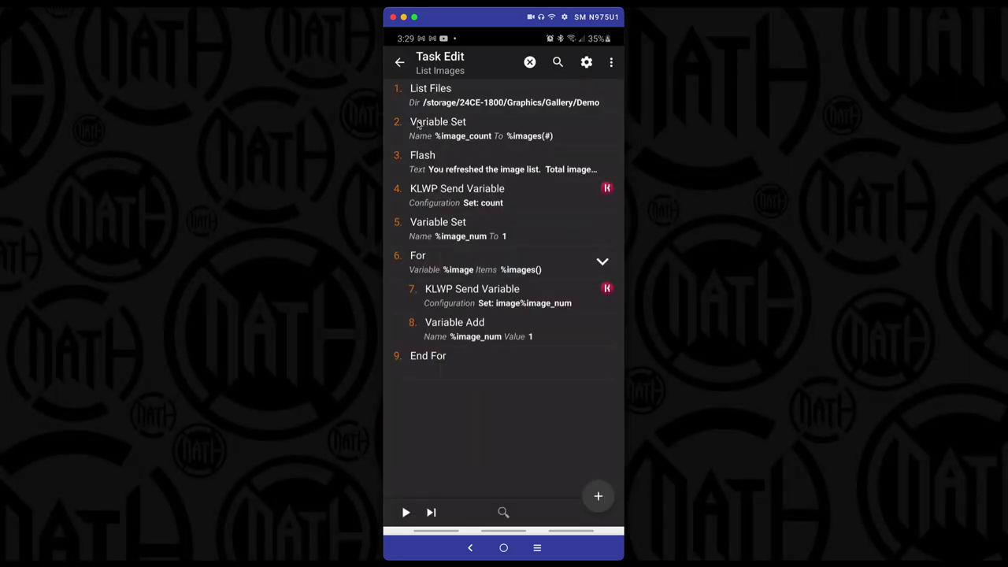
Step: Examine the settings of the %image_count Variable Set action and the Flash action's message text
left_click(492, 132)
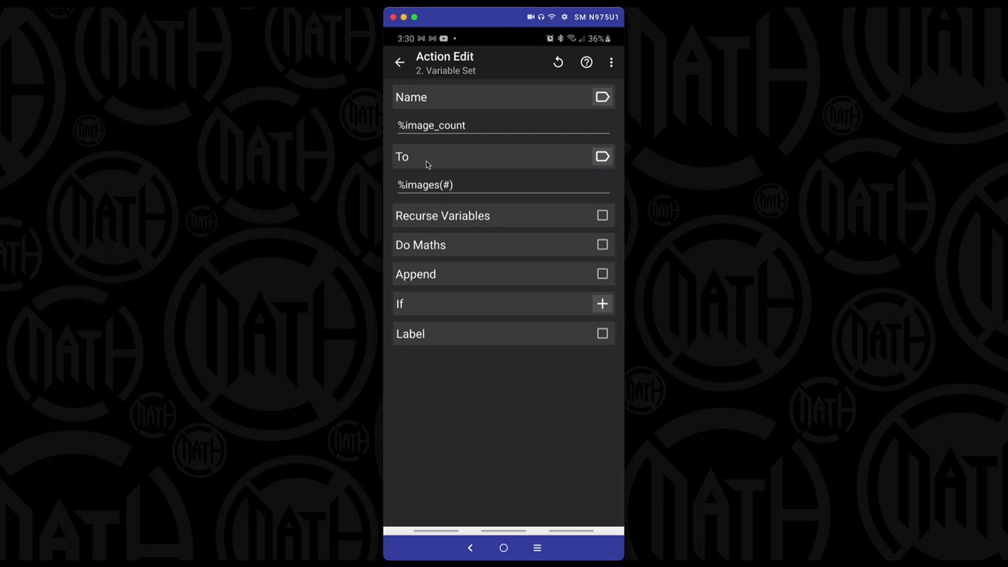
left_click(401, 62)
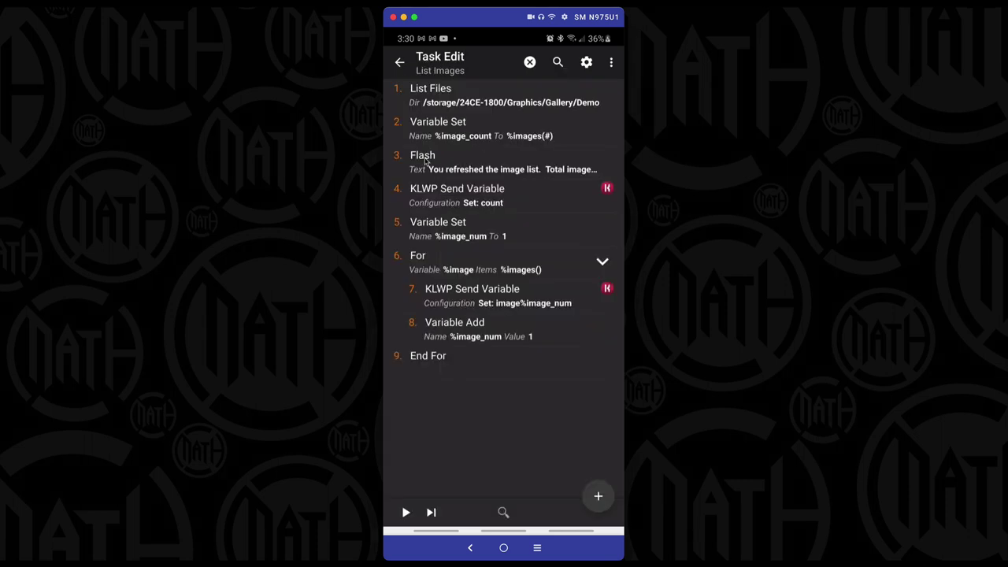
left_click(476, 159)
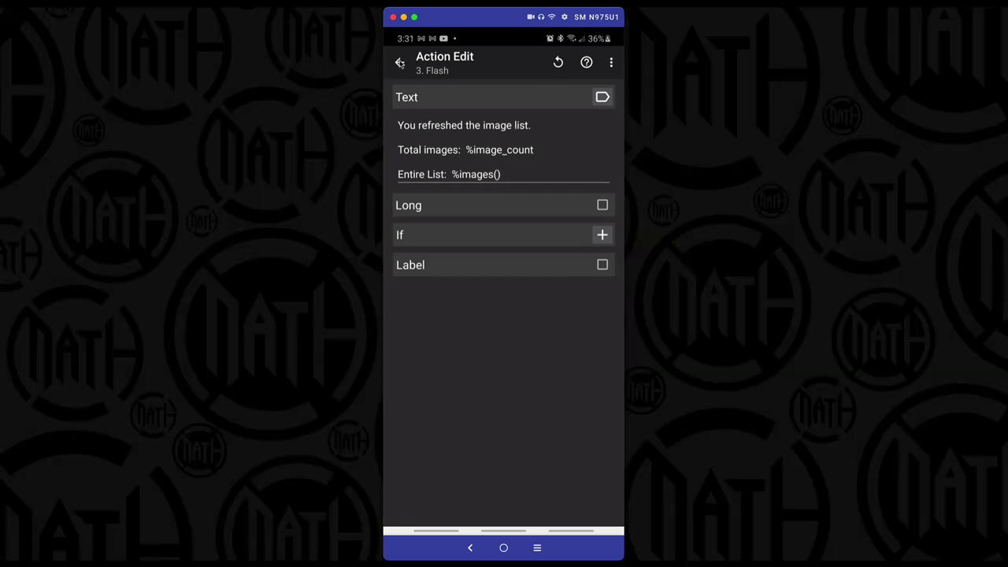
left_click(400, 61)
left_click_drag(510, 167, 522, 221)
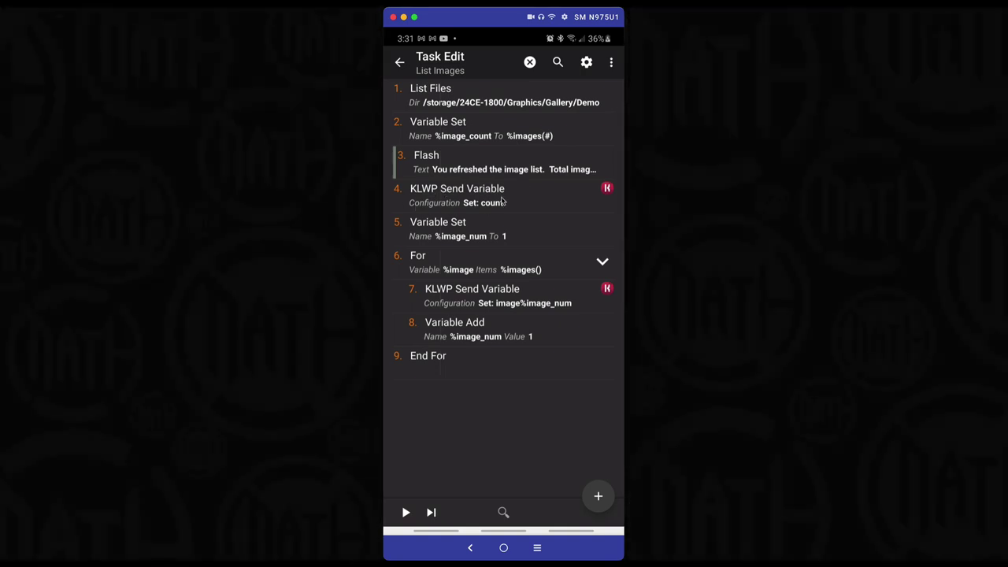
Step: Examine which Tasker string the count KLWP Send Variable action maps to its Kustom variable
left_click(521, 189)
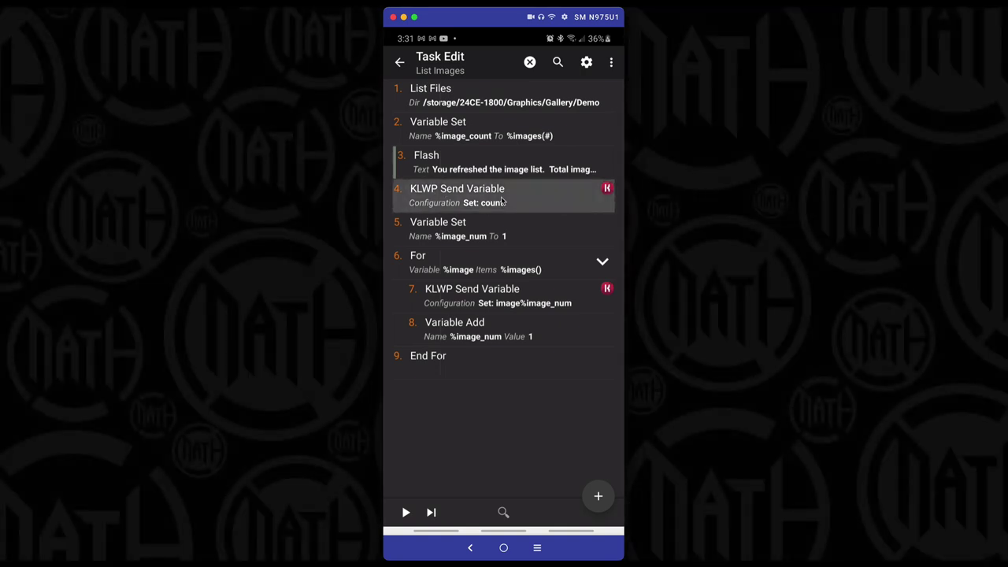
left_click(601, 97)
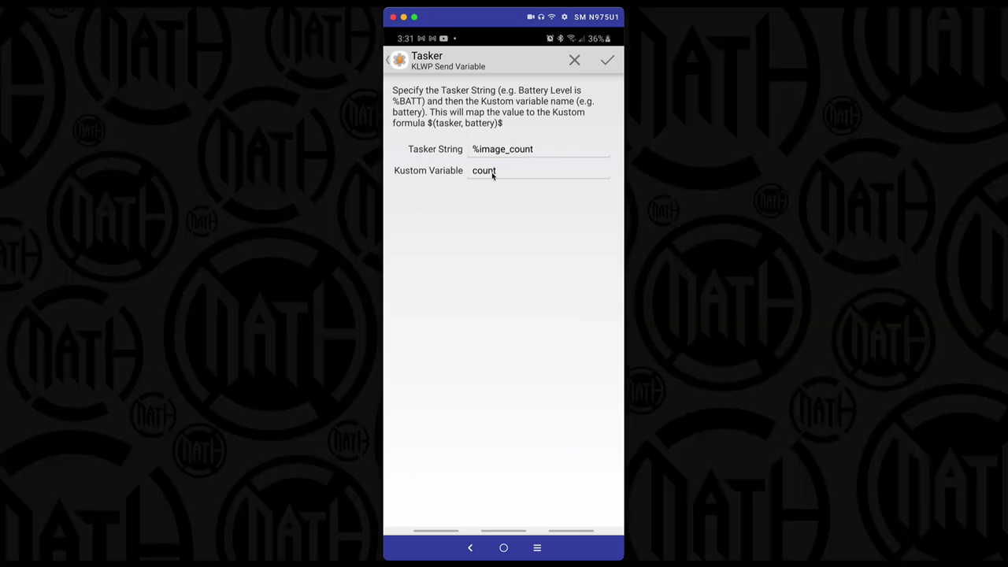
left_click(608, 59)
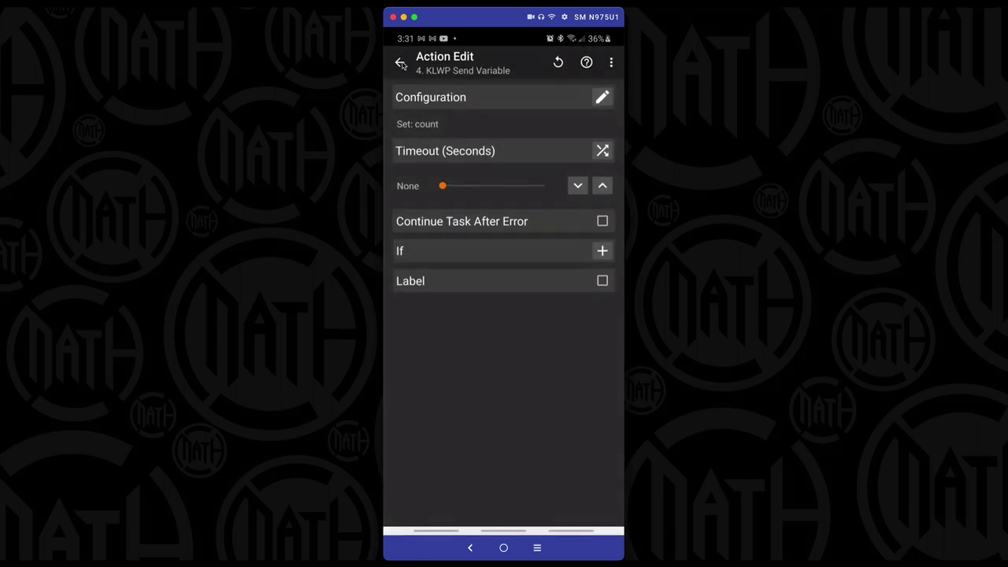
left_click(400, 63)
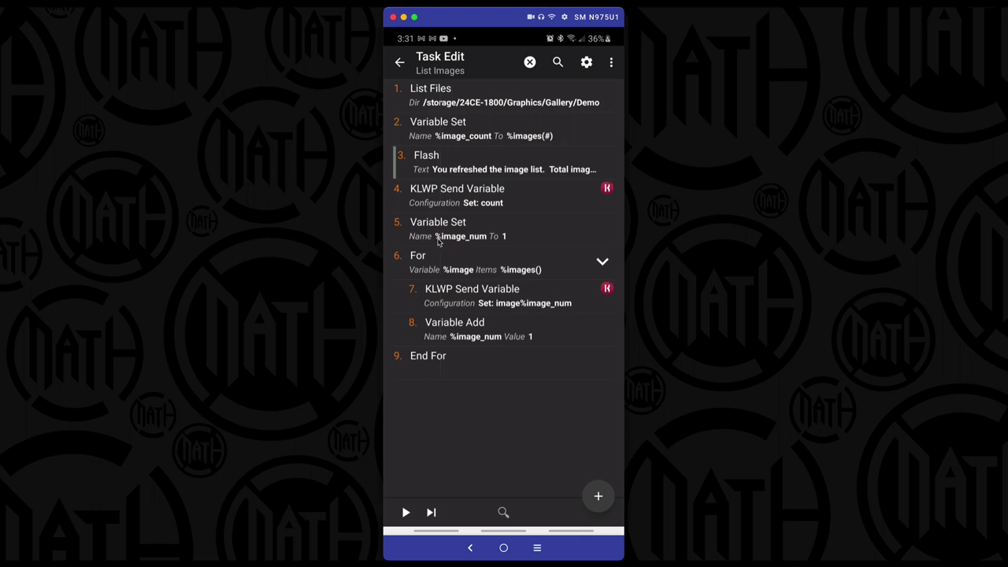
Step: Examine the settings of the %image_num Variable Set action and the For loop over the image list
left_click(499, 235)
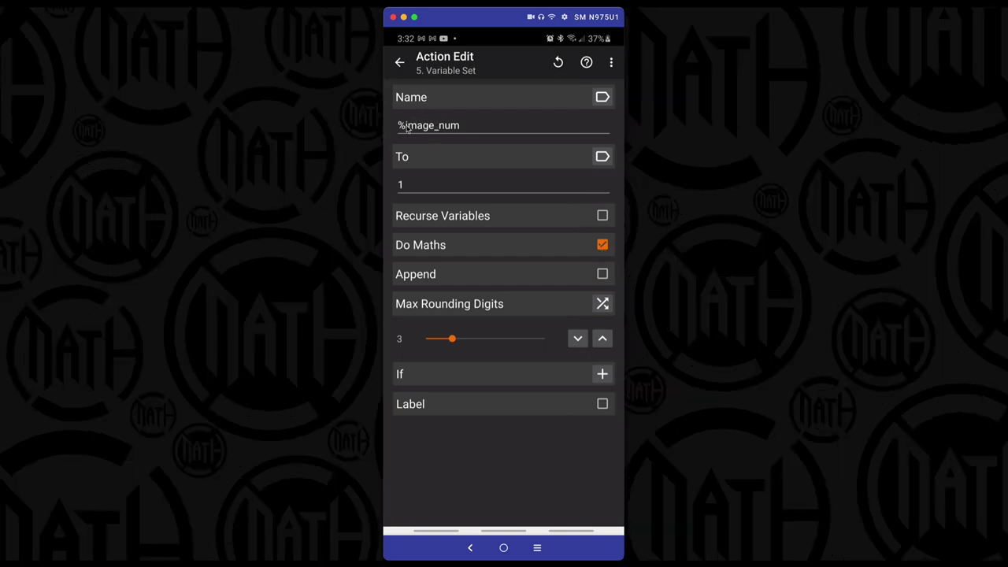
left_click(400, 63)
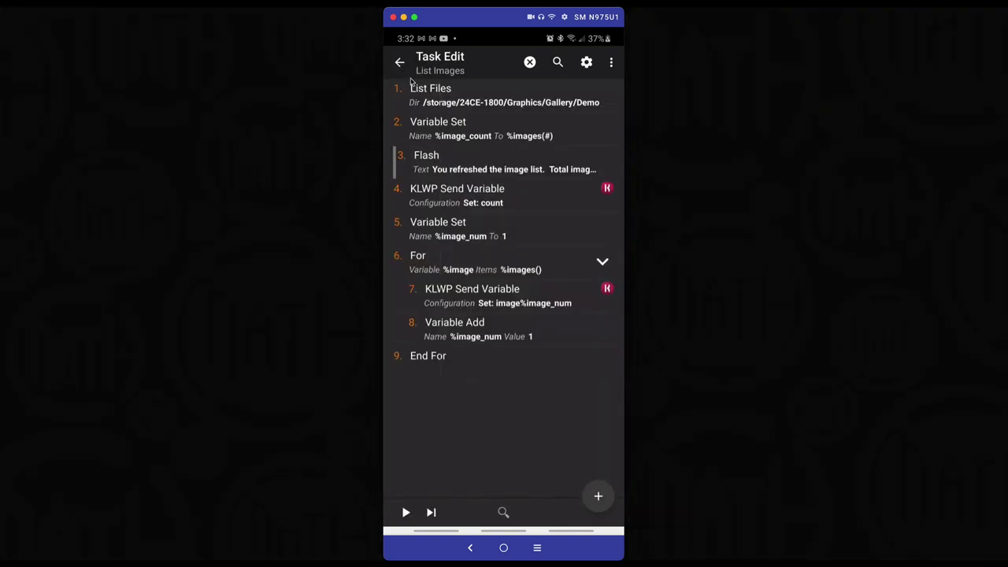
left_click(486, 269)
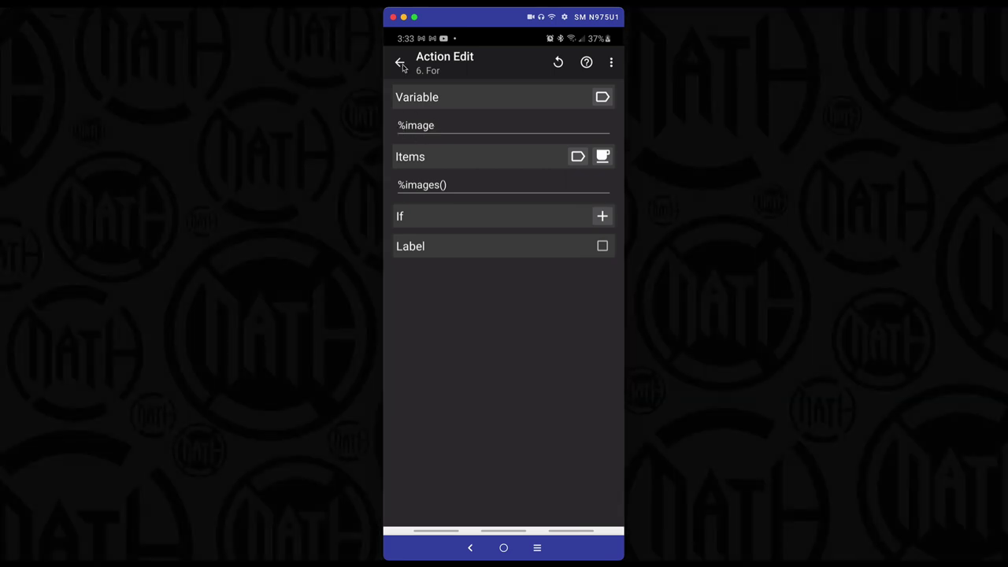
left_click(400, 63)
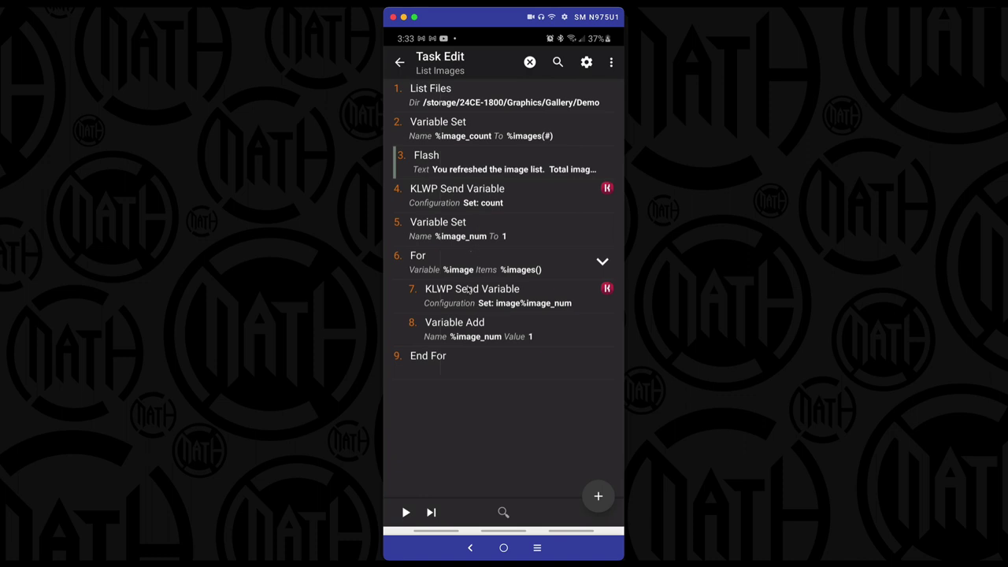
Step: Examine which Tasker string the KLWP Send Variable action inside the For loop maps to its Kustom variable
left_click(489, 299)
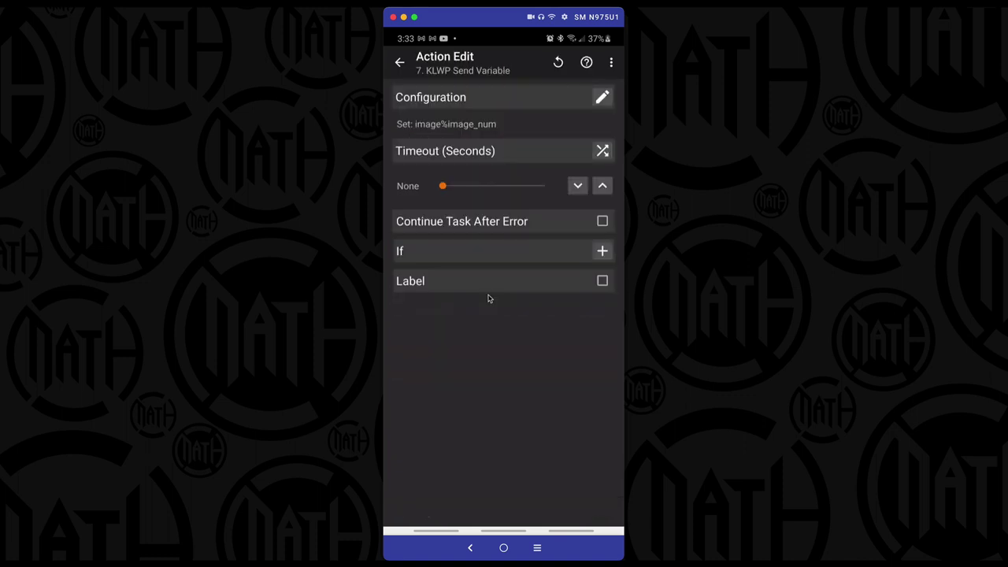
left_click(603, 97)
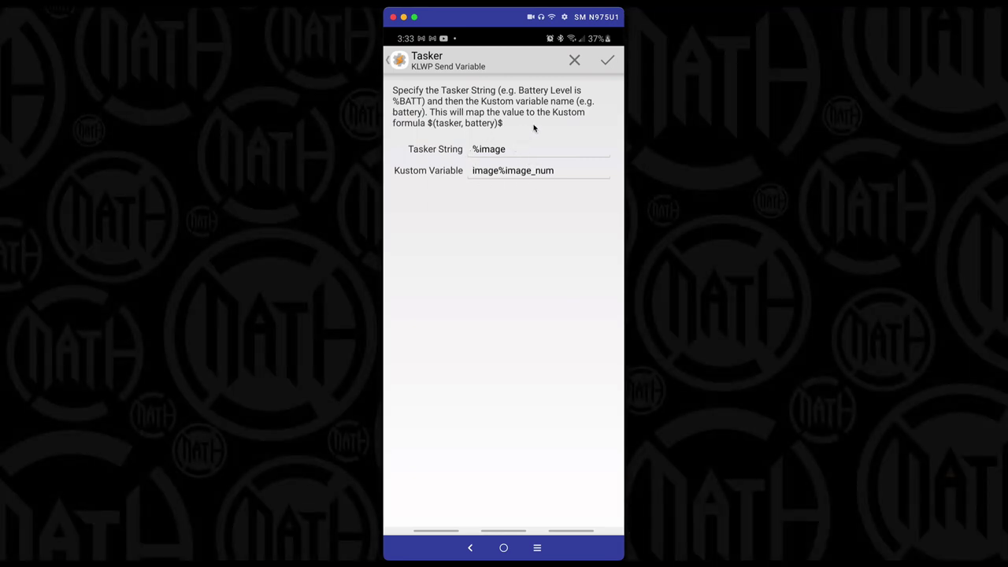
left_click(397, 63)
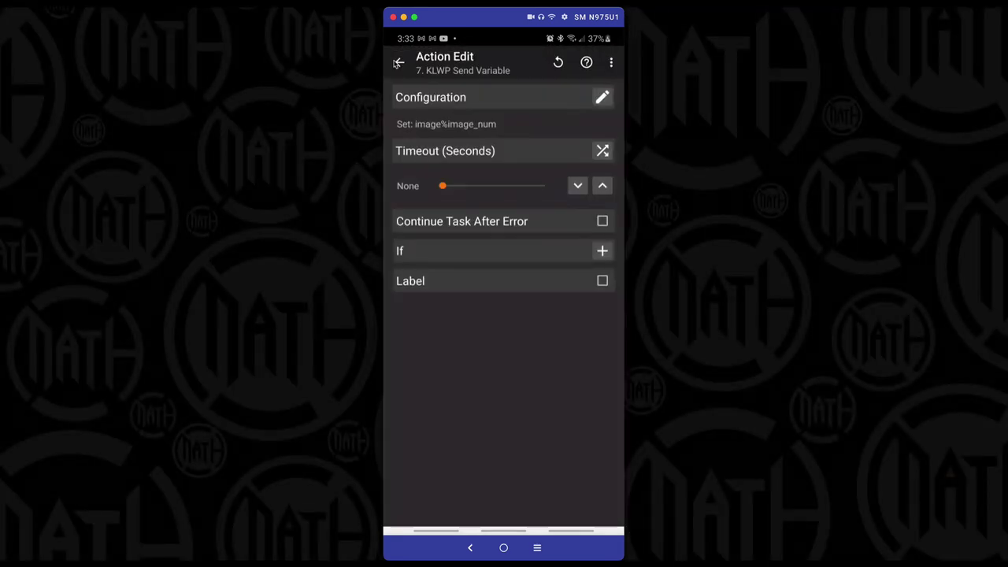
left_click(398, 63)
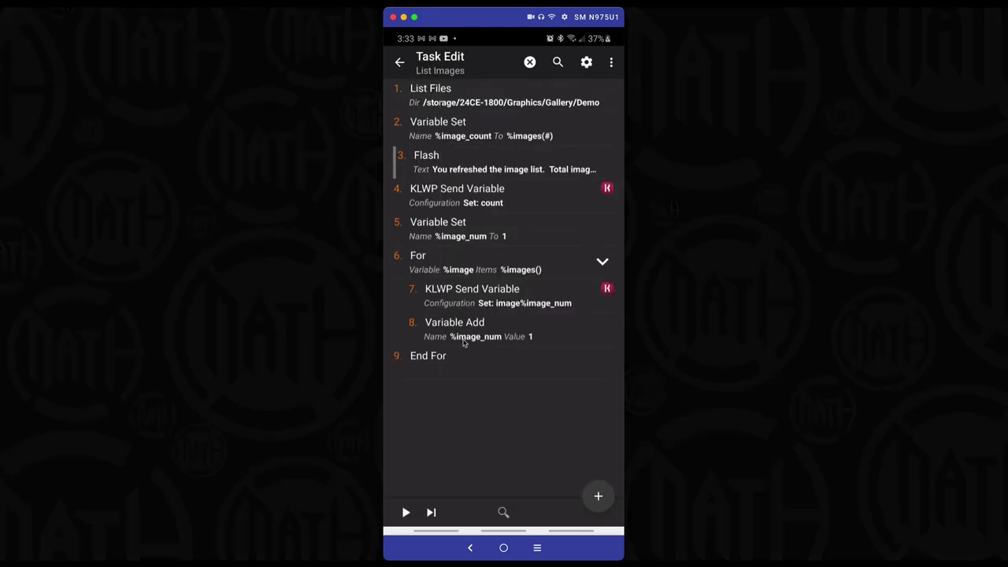
Step: Examine the settings of the %image_num Variable Add action, and close the List Images task, applying the Tasker setup
left_click(516, 338)
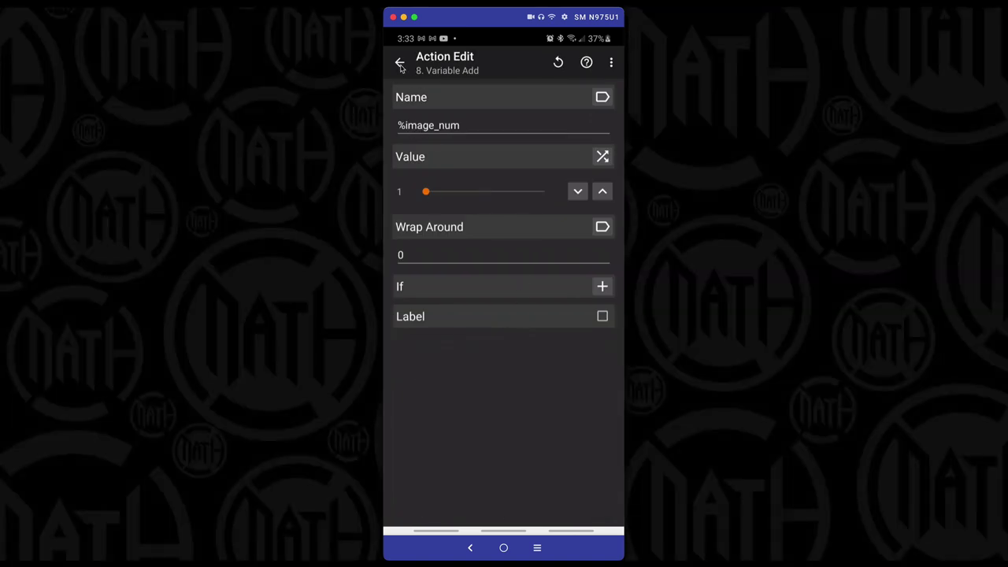
left_click(400, 63)
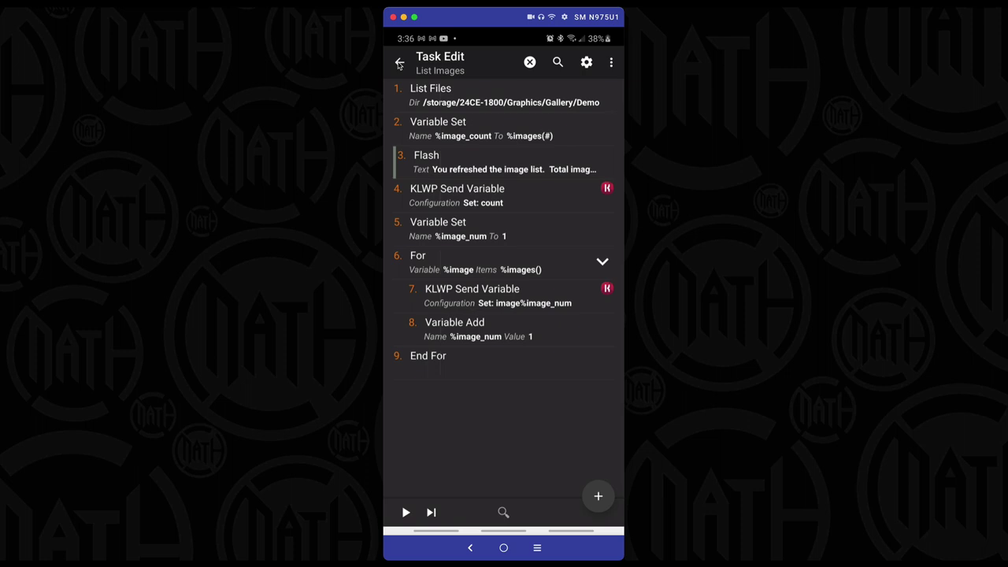
left_click(400, 61)
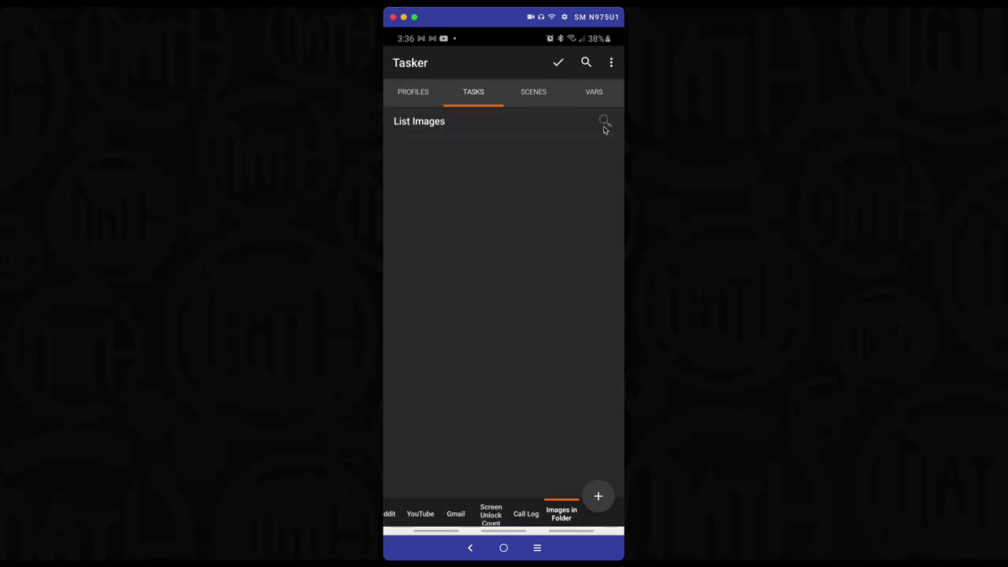
left_click(557, 63)
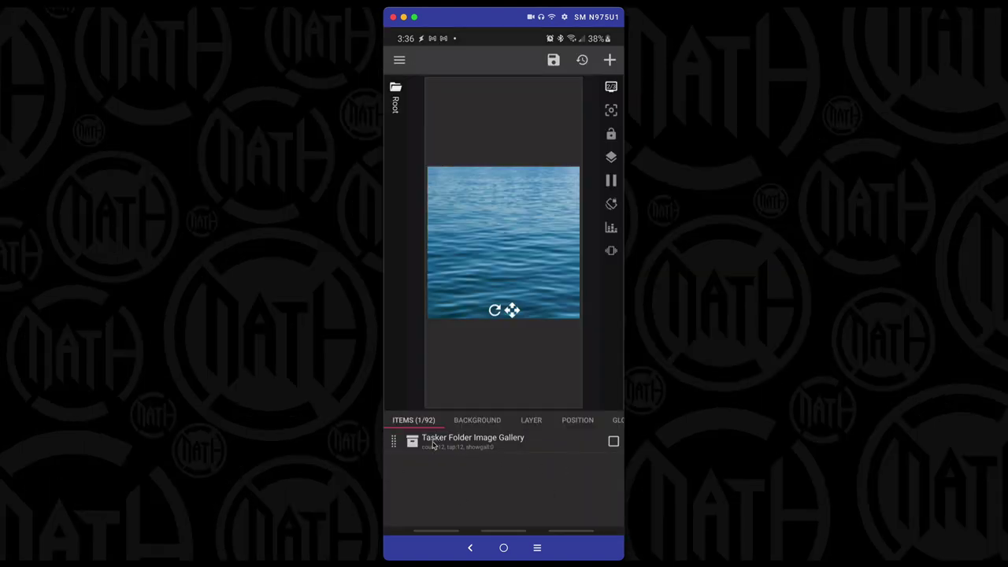
Step: In KLWP, open the Tasker Folder Image Gallery component's globals and examine the formula of the count global
left_click(520, 446)
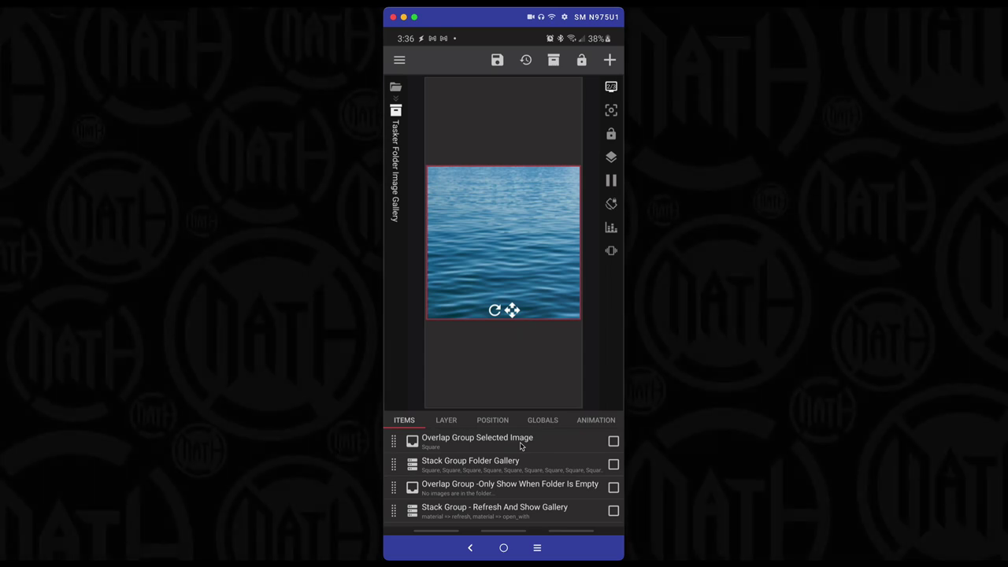
left_click(539, 425)
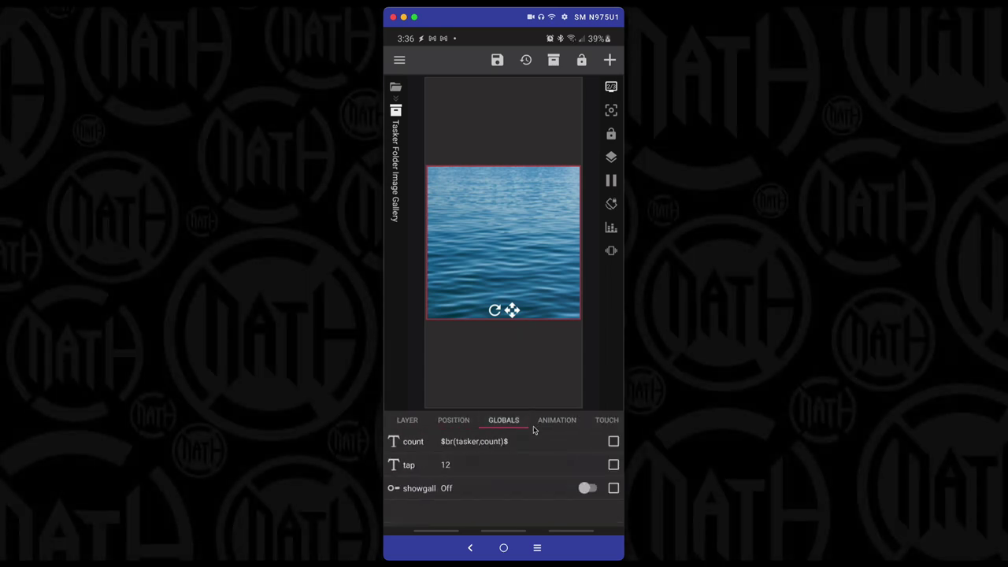
left_click(490, 443)
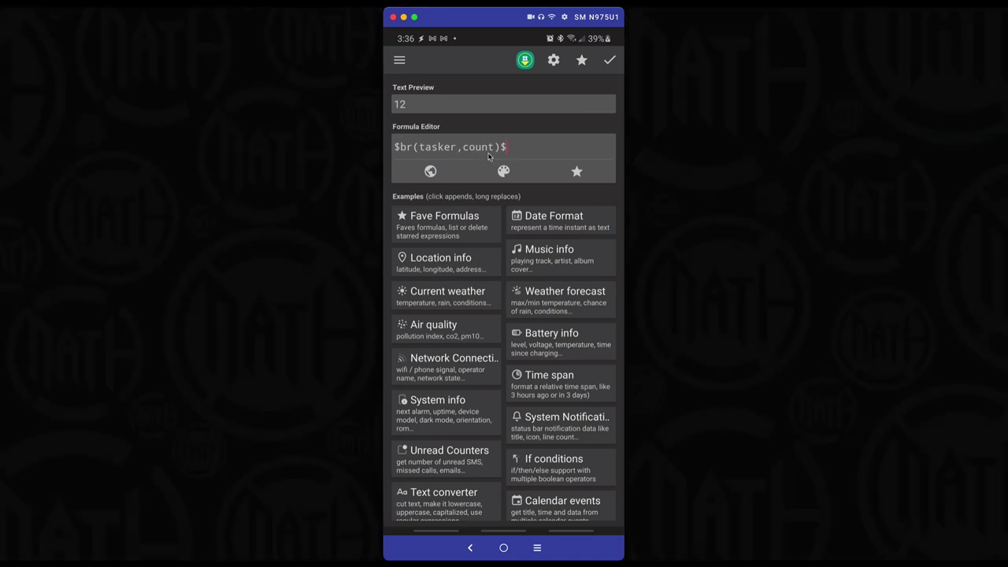
left_click(611, 60)
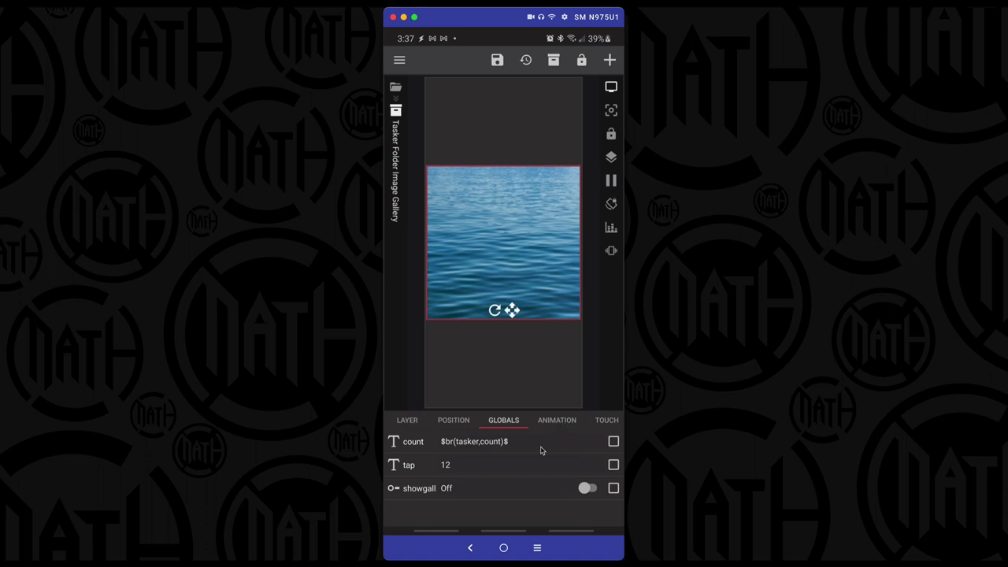
Step: Toggle the showgall global on and off to preview the gallery, and examine the value of the tap global
left_click(586, 489)
left_click(586, 489)
left_click(586, 489)
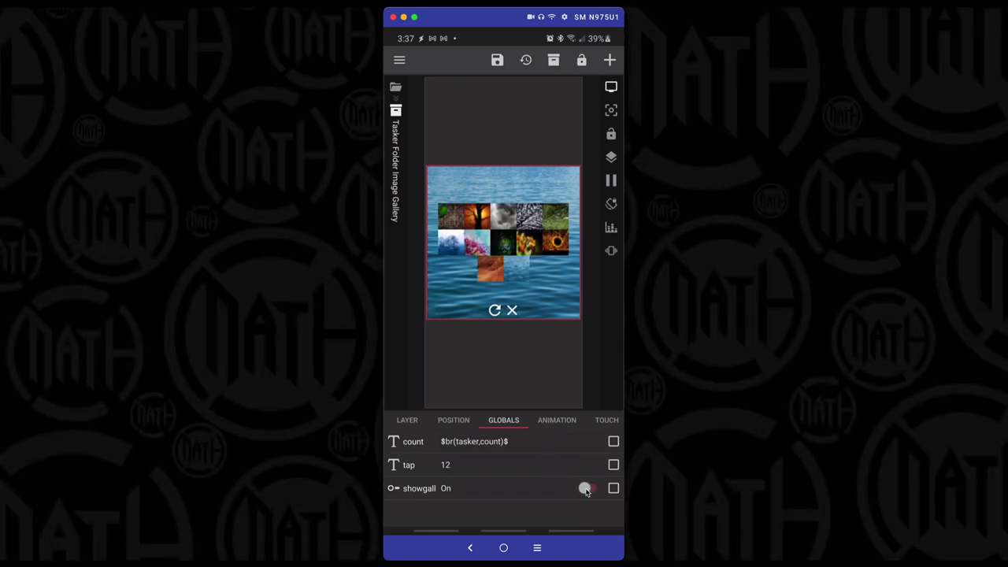
left_click(586, 489)
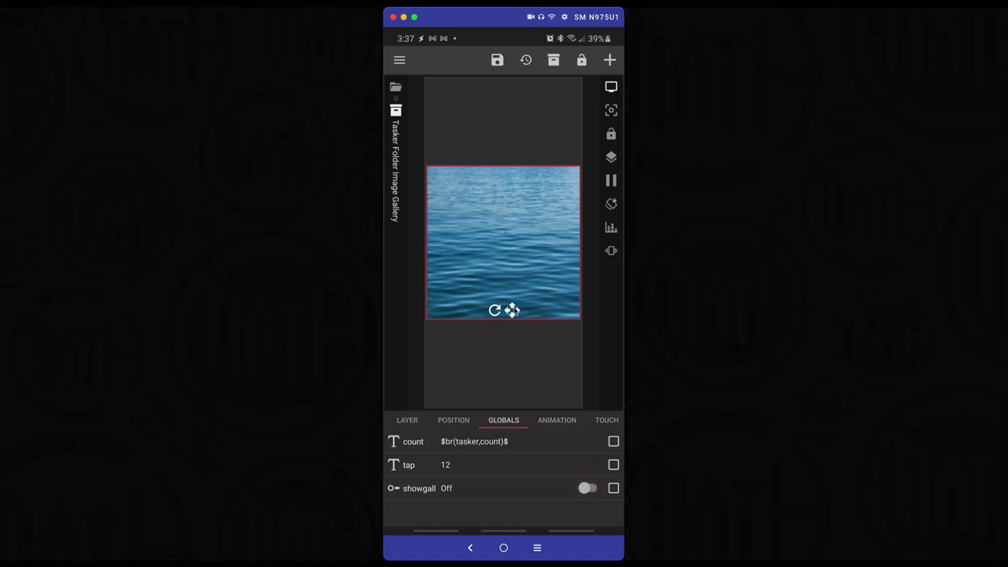
left_click(463, 468)
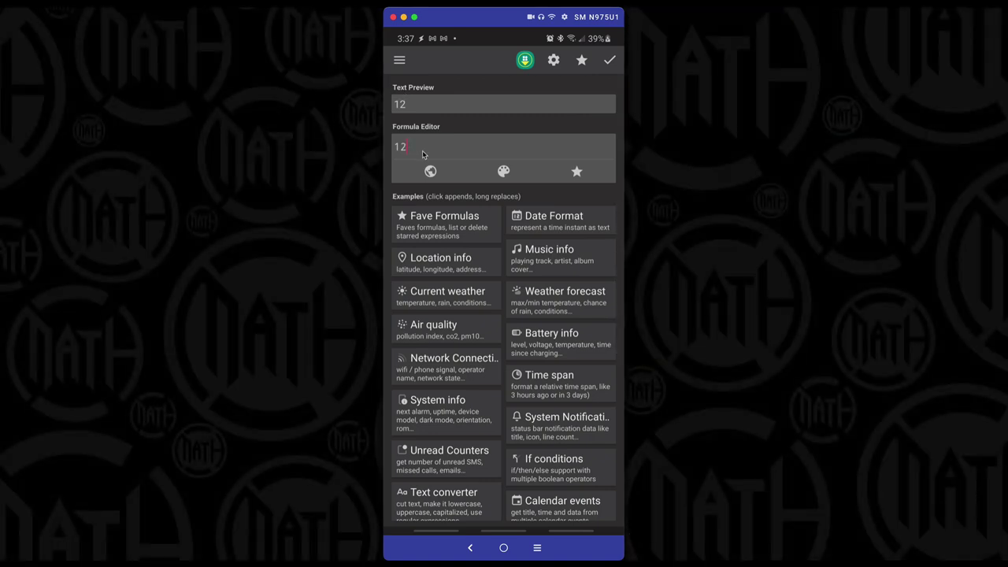
left_click(609, 62)
Step: Open the thumbnail gallery in the preview and select the first, second and third images in turn
left_click(512, 311)
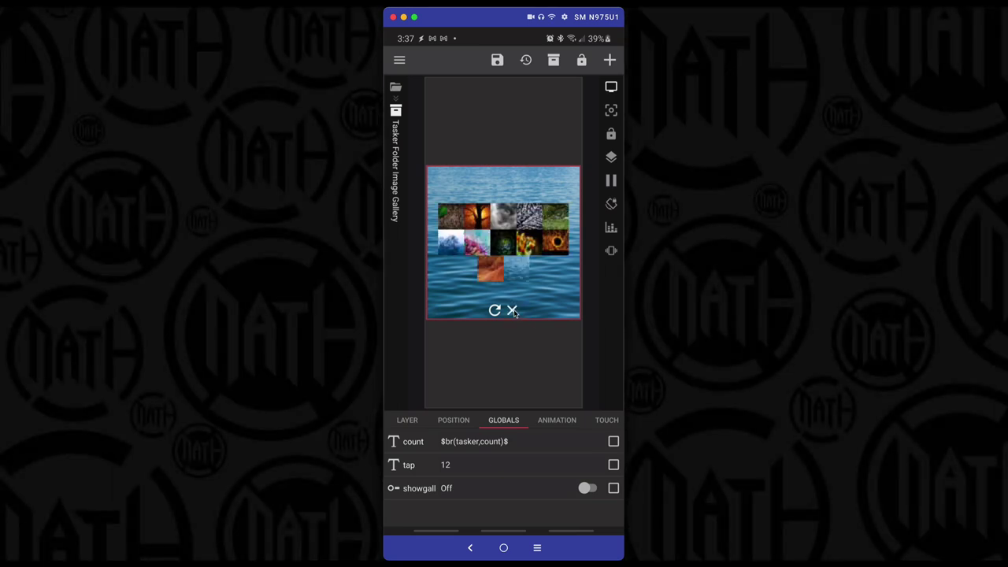
left_click(451, 218)
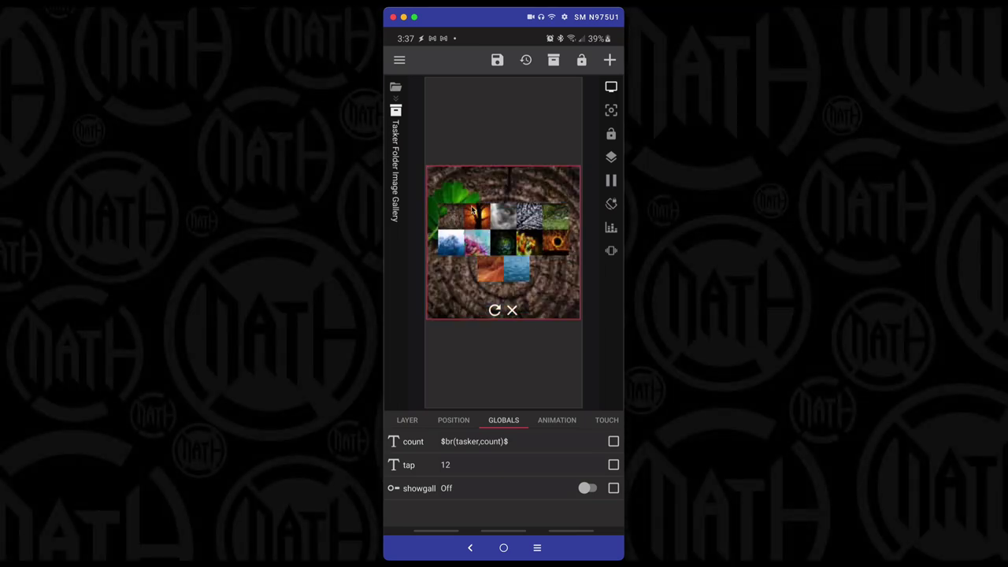
left_click(478, 215)
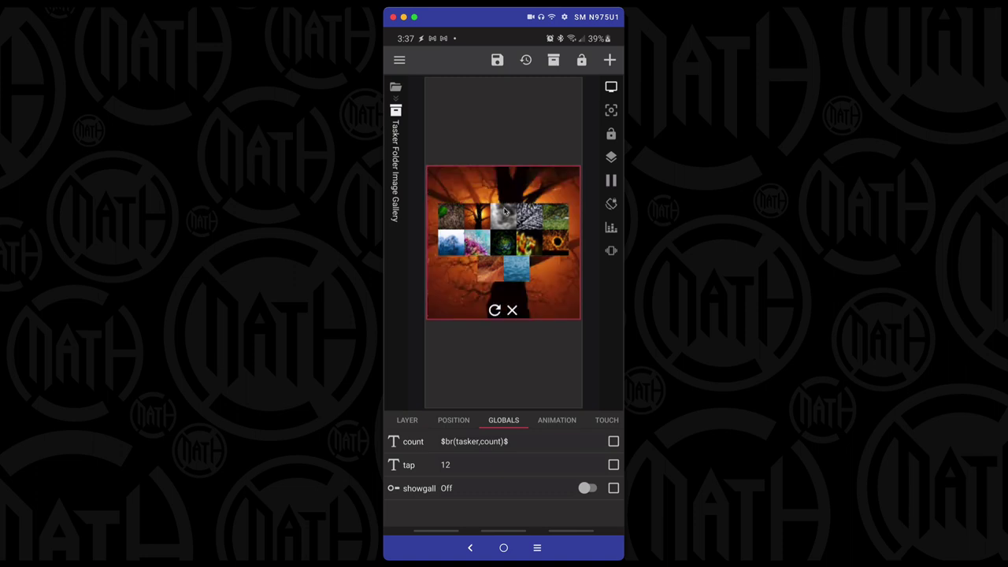
left_click(507, 215)
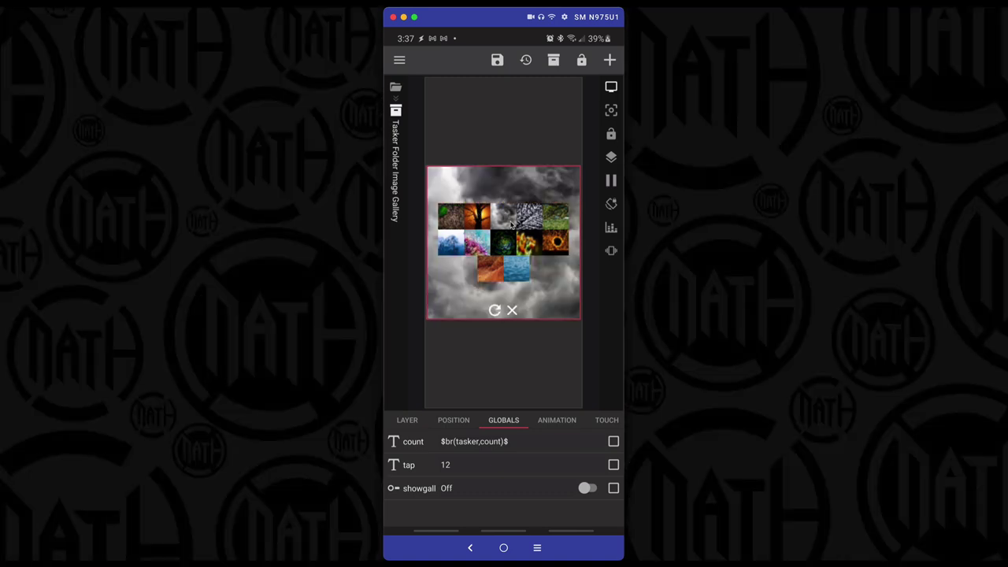
Step: Examine the tap global's value with the third image selected and again with the last thumbnail, the water image, selected
left_click(475, 465)
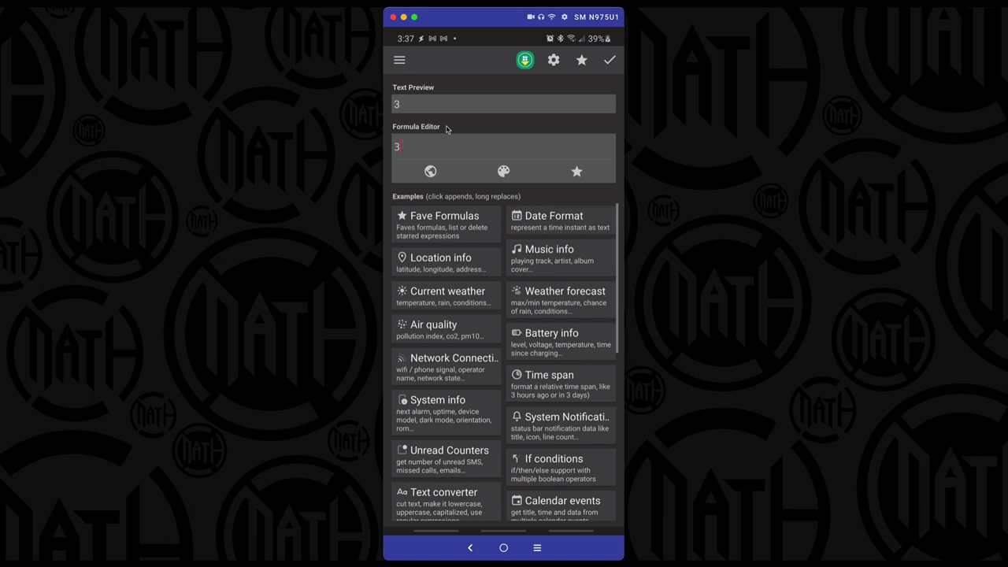
left_click(605, 63)
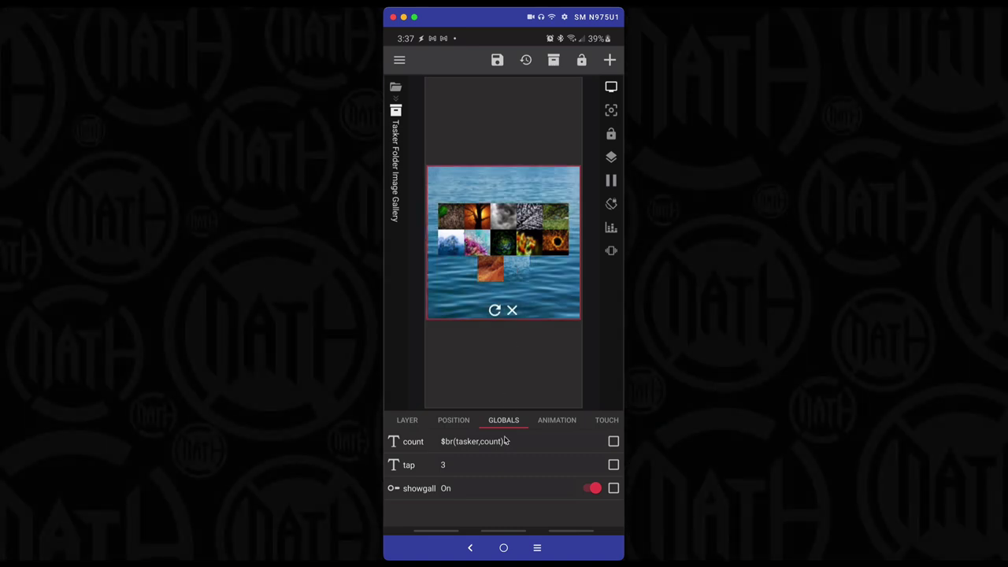
left_click(467, 470)
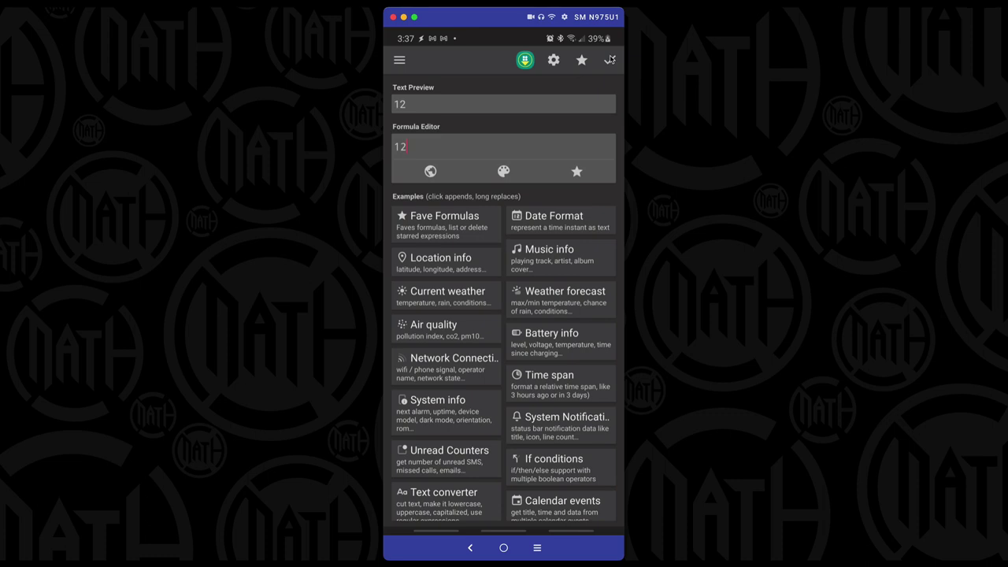
left_click(610, 60)
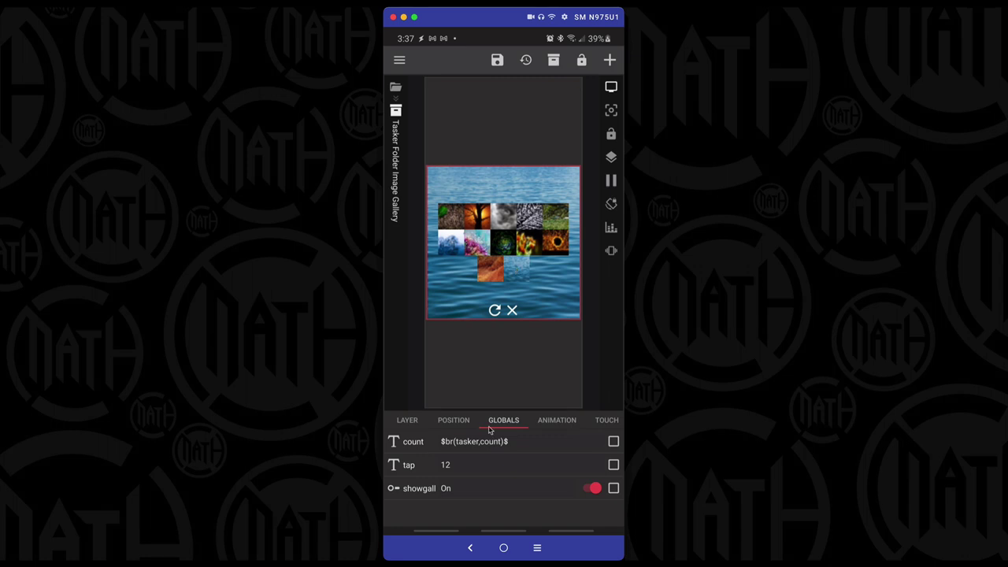
Step: Examine the texture bitmap formula of the Shape in Overlap Group Selected Image, with the last and then the second thumbnail selected
left_click(407, 420)
left_click(404, 422)
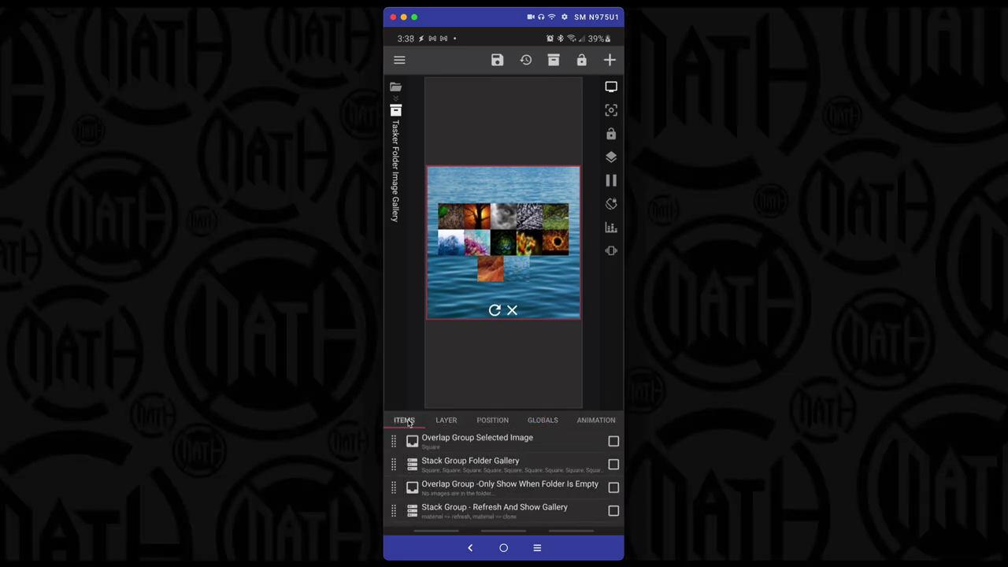
left_click(468, 443)
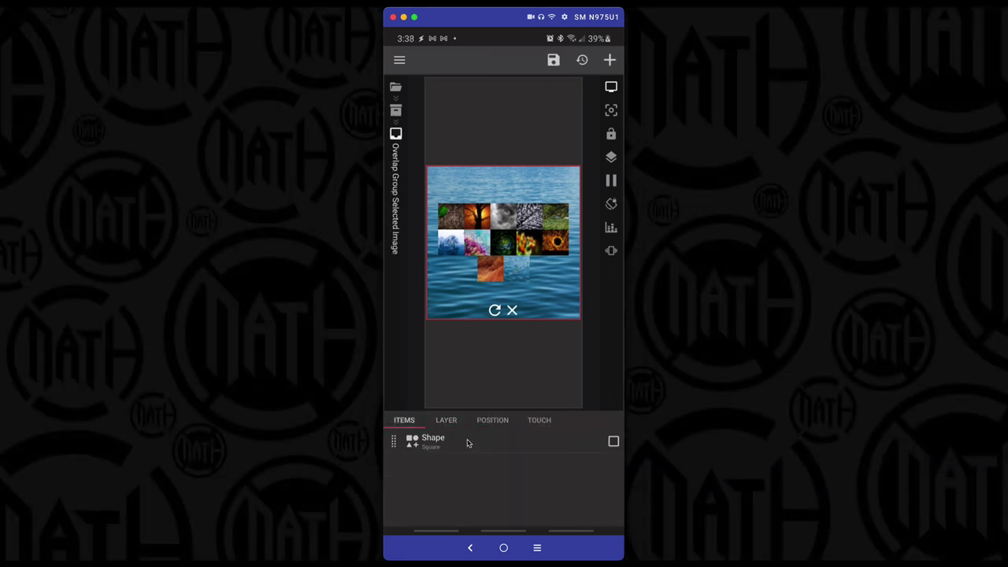
left_click(468, 443)
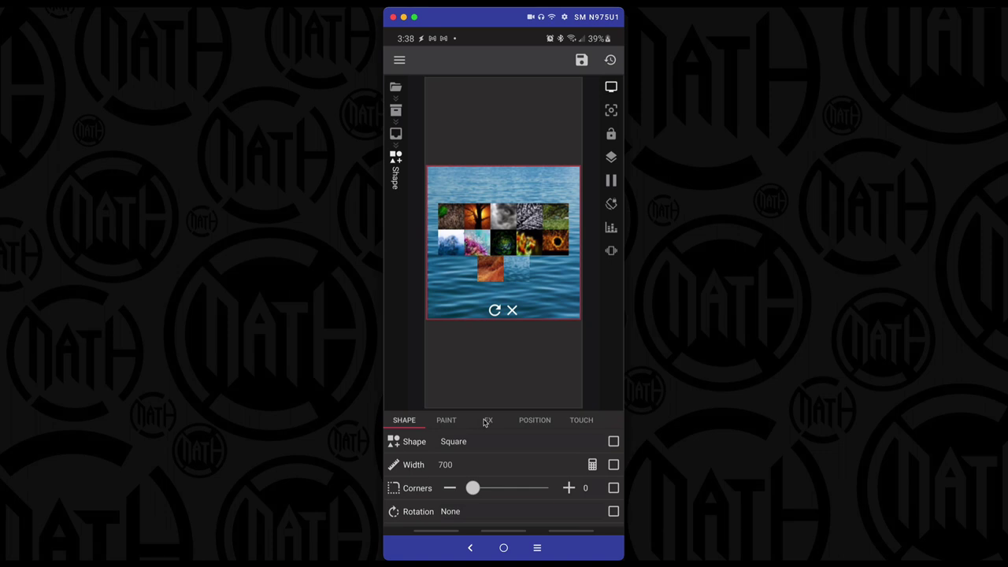
left_click(488, 421)
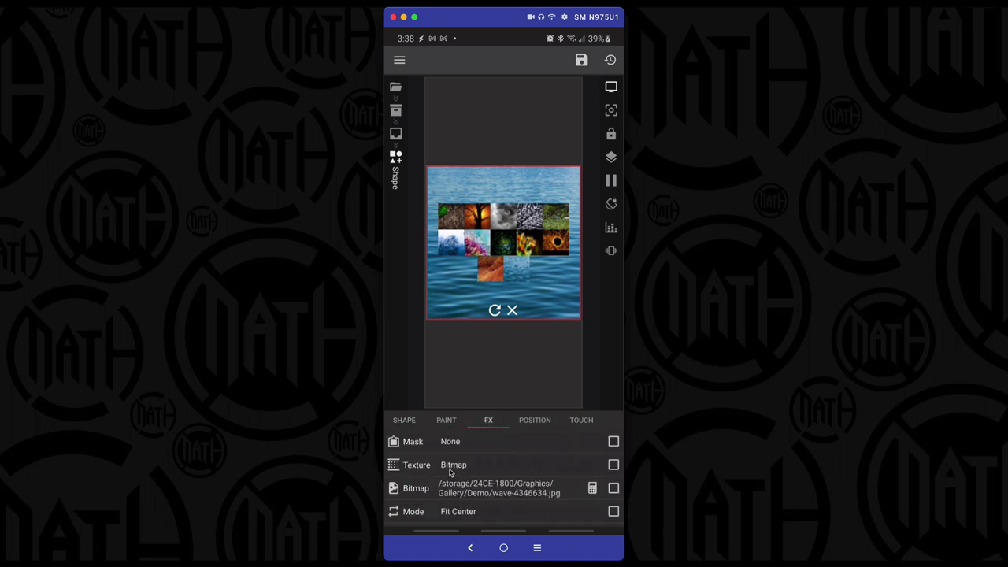
left_click(593, 489)
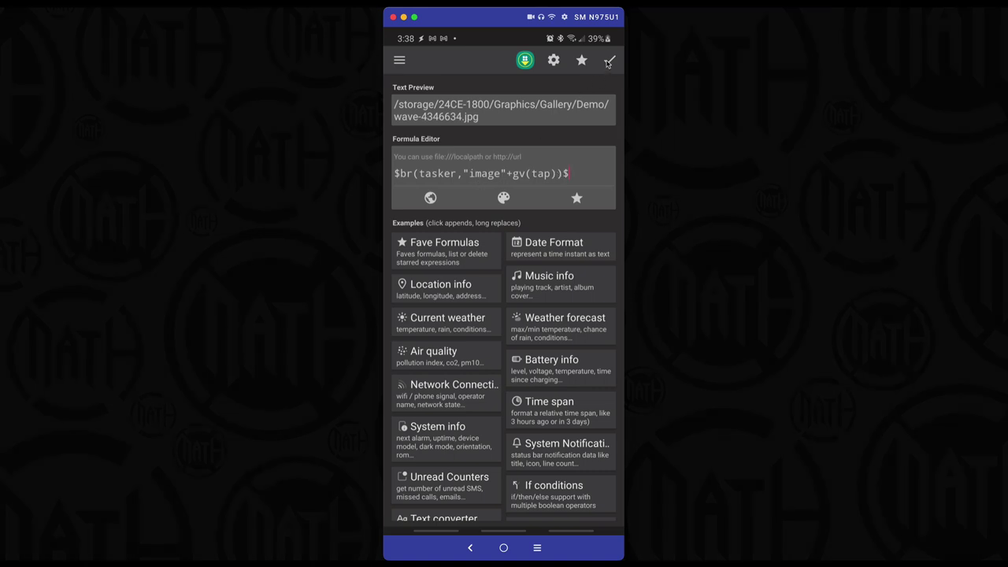
left_click(608, 63)
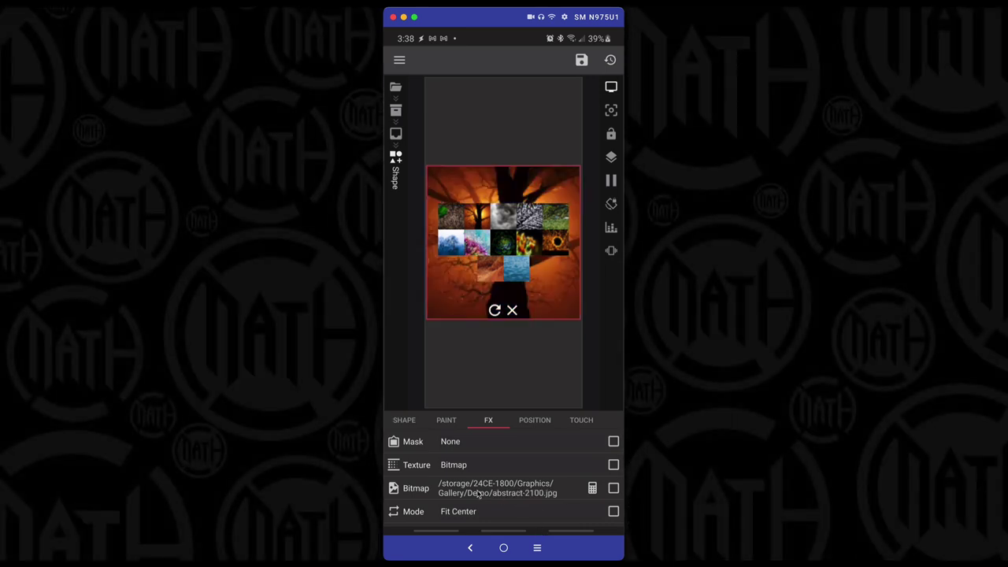
left_click(520, 489)
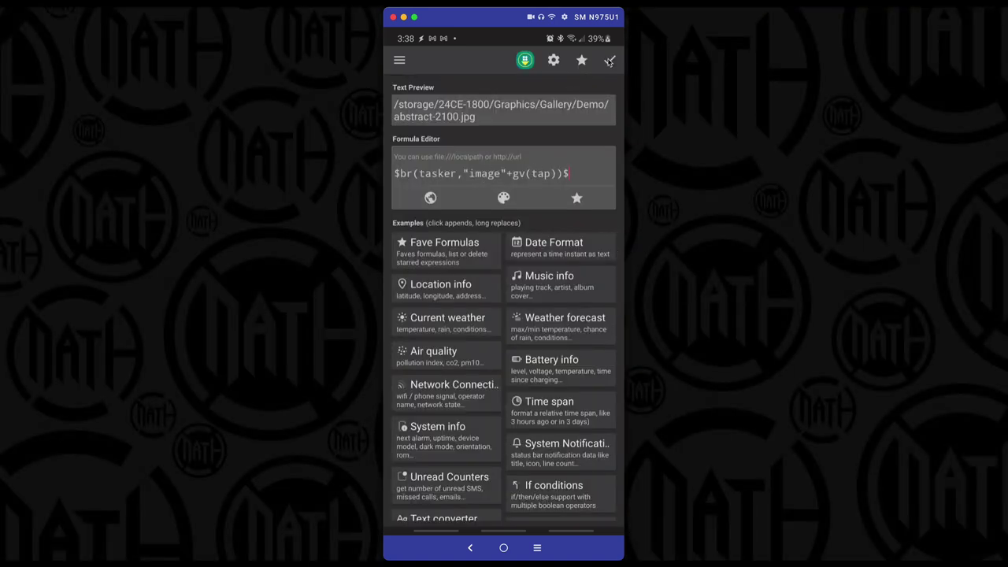
left_click(610, 61)
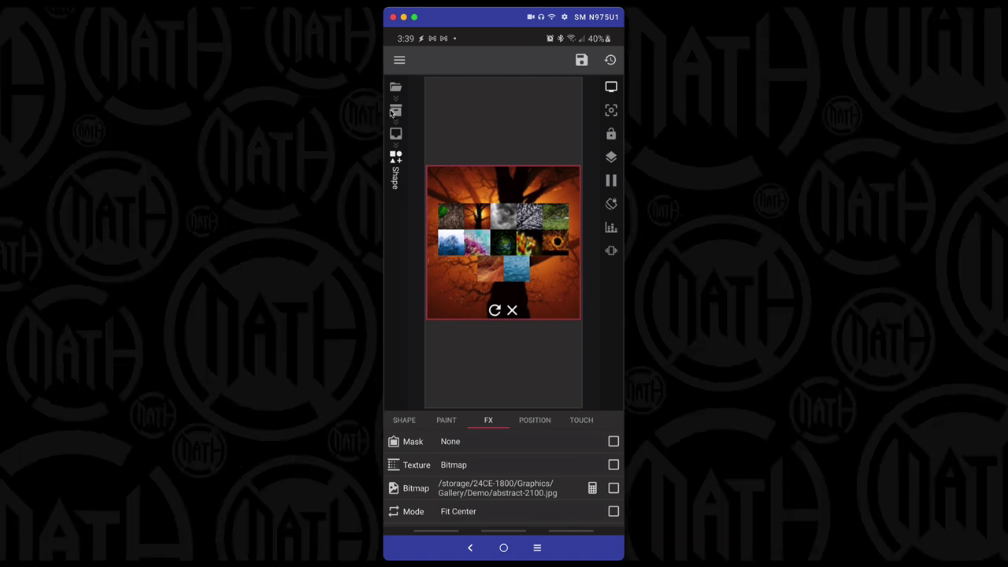
Step: Open the Stack Group Folder Gallery in the Tasker Folder Image Gallery component and look through its nested stack groups
left_click(396, 110)
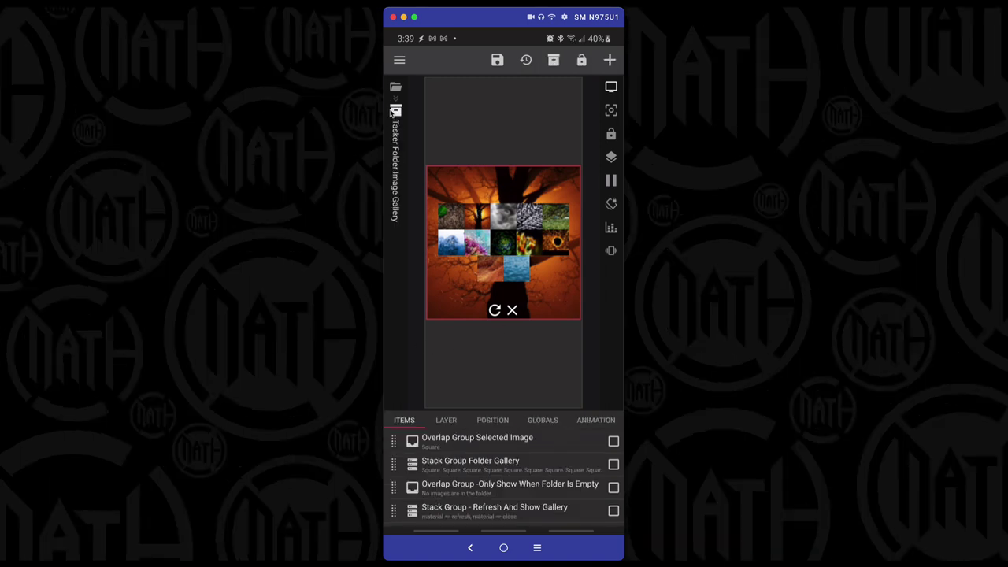
left_click(455, 463)
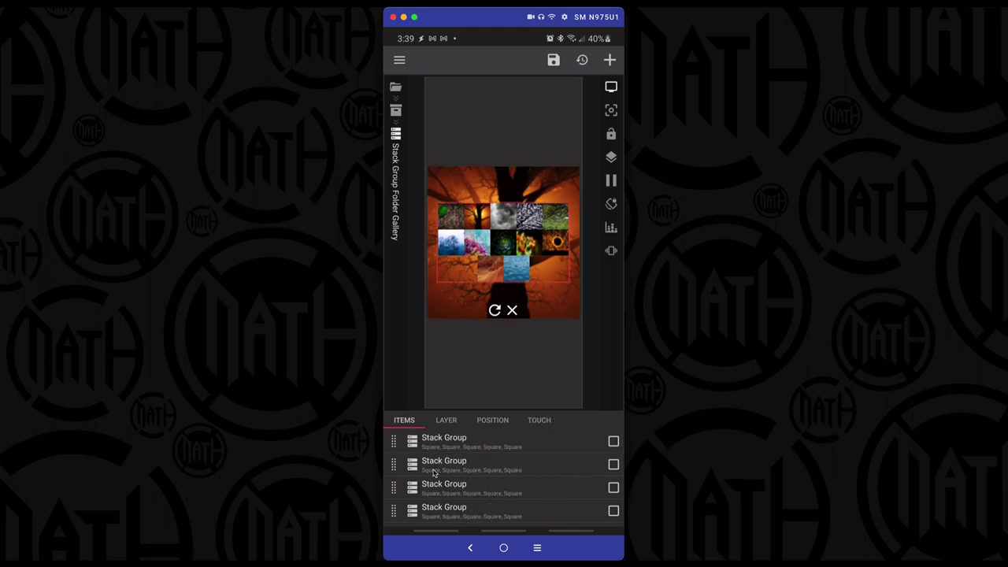
scroll(446, 507, "up", 1)
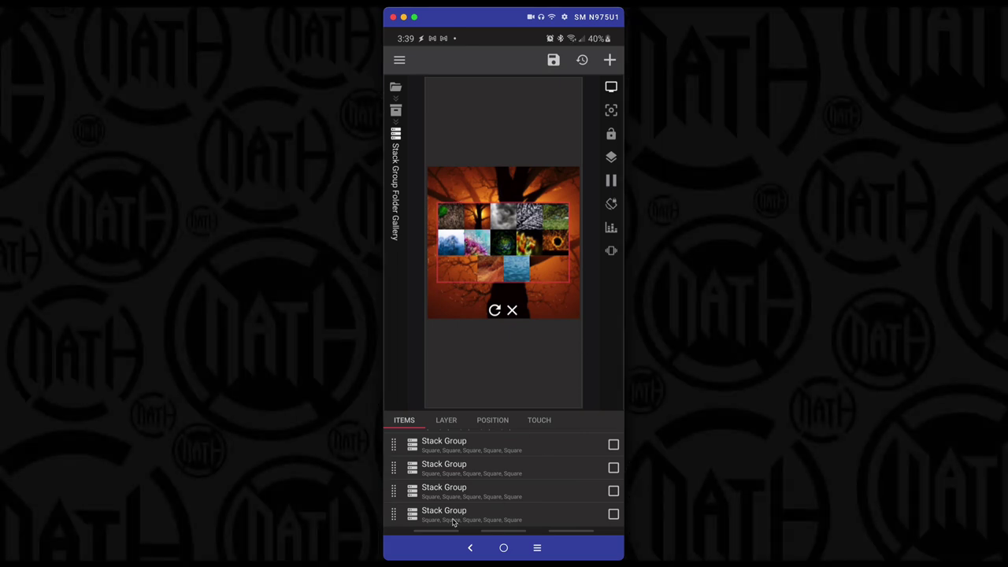
scroll(452, 504, "down", 1)
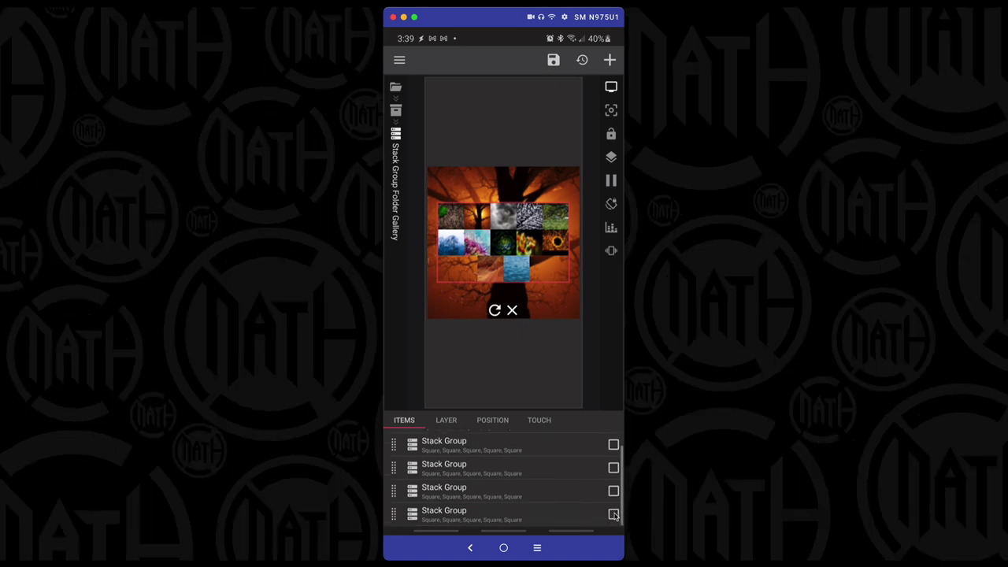
Step: Delete every nested Stack Group except the first in Stack Group Folder Gallery
left_click(613, 513)
left_click(613, 491)
left_click(613, 468)
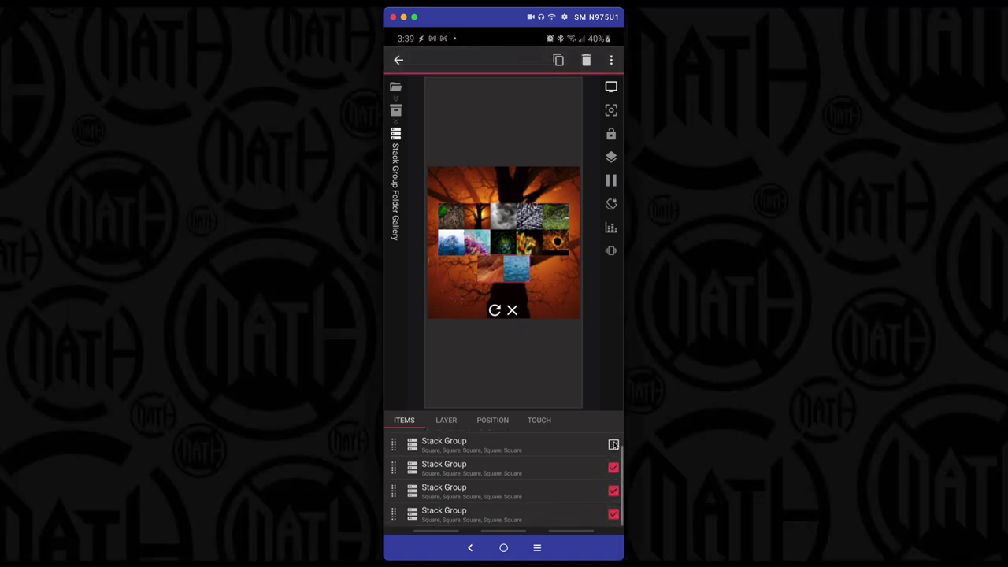
key("Delete")
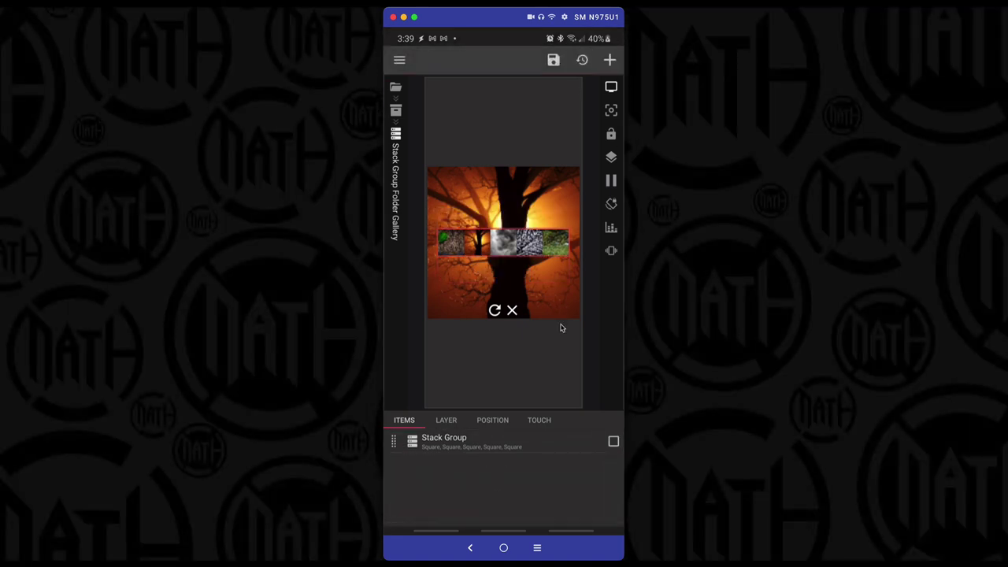
Step: Open the remaining Stack Group and examine its visibility formula based on the count global and si(mindex)
left_click(446, 444)
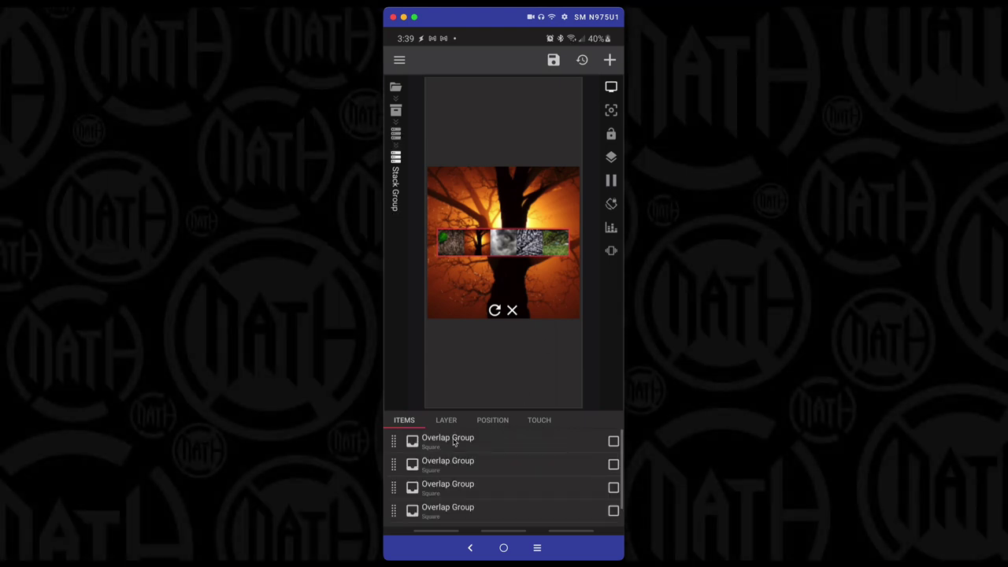
left_click(446, 420)
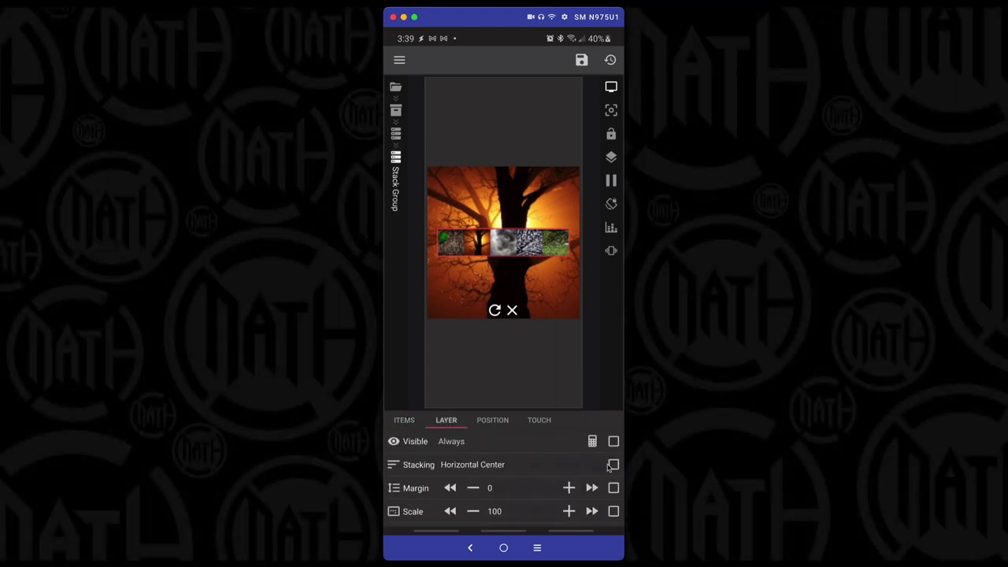
left_click(594, 442)
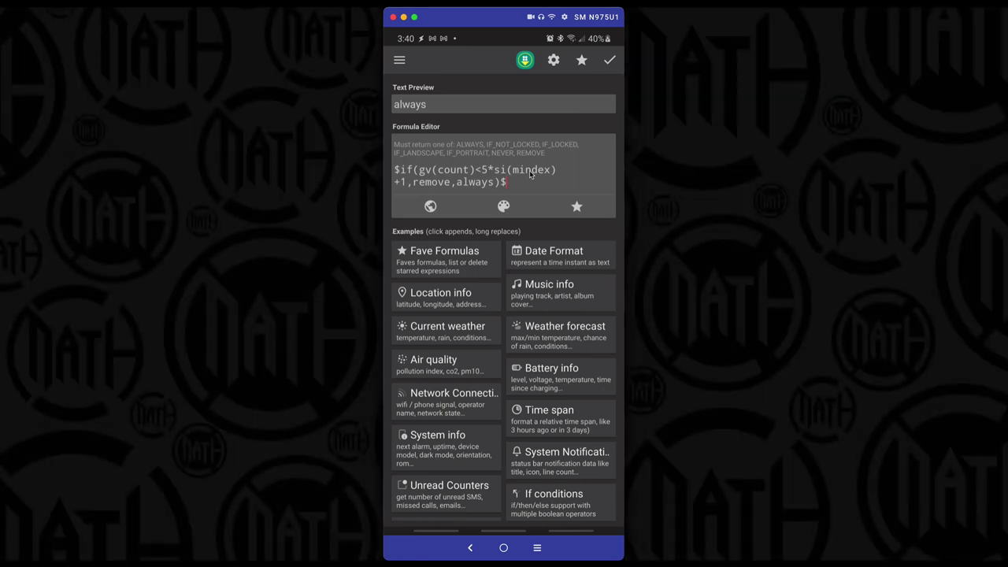
left_click(610, 60)
left_click(404, 421)
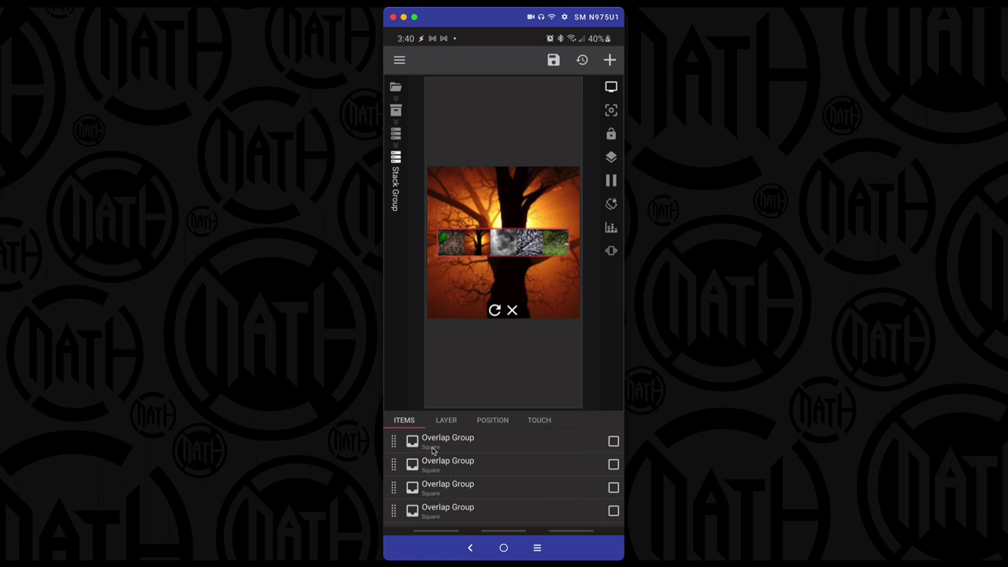
Step: Delete every Overlap Group except the first in the remaining Stack Group
scroll(599, 496, "up", 1)
left_click(614, 514)
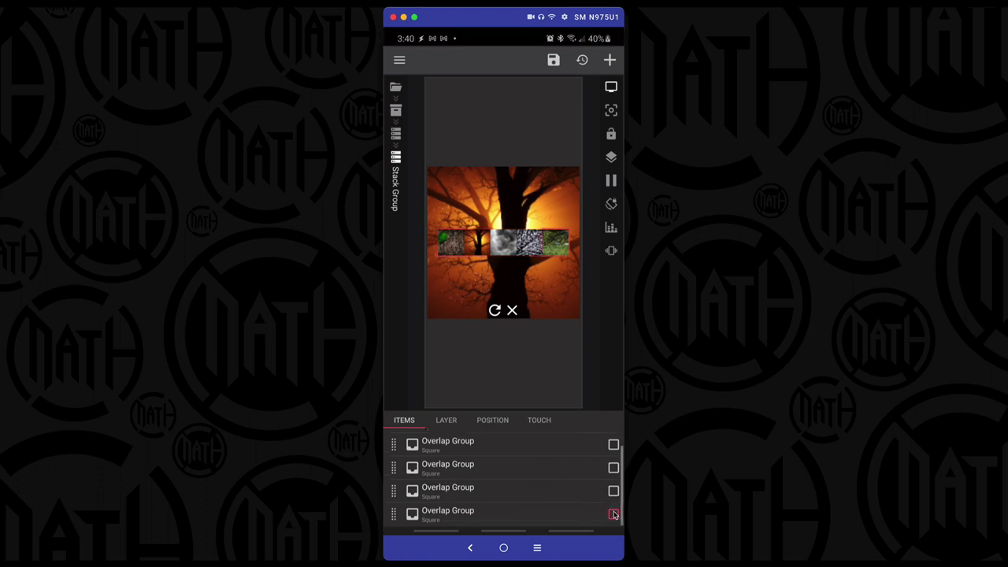
left_click(614, 490)
left_click(614, 468)
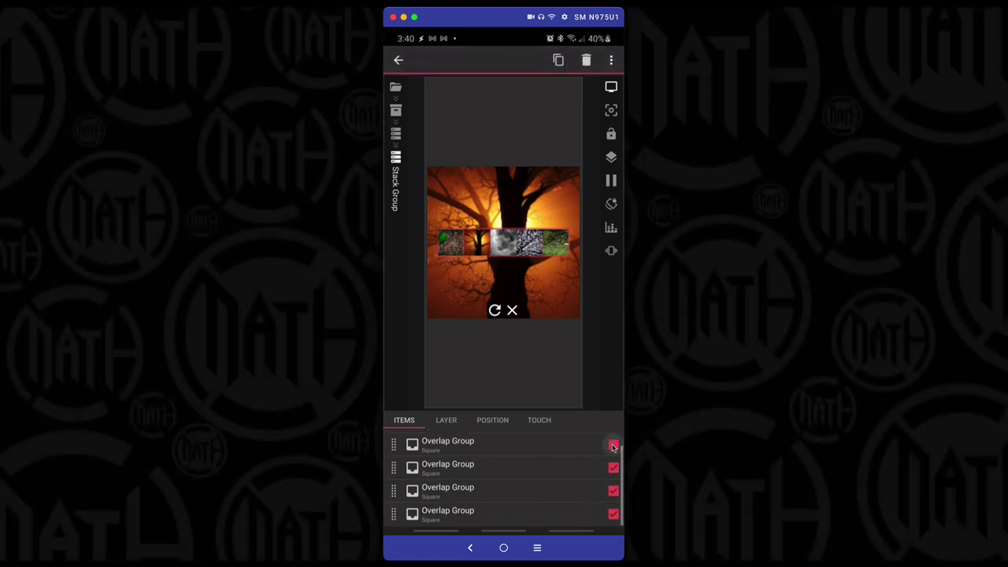
left_click(586, 60)
Step: Open the remaining Overlap Group and examine the formula that controls its visibility
left_click(451, 443)
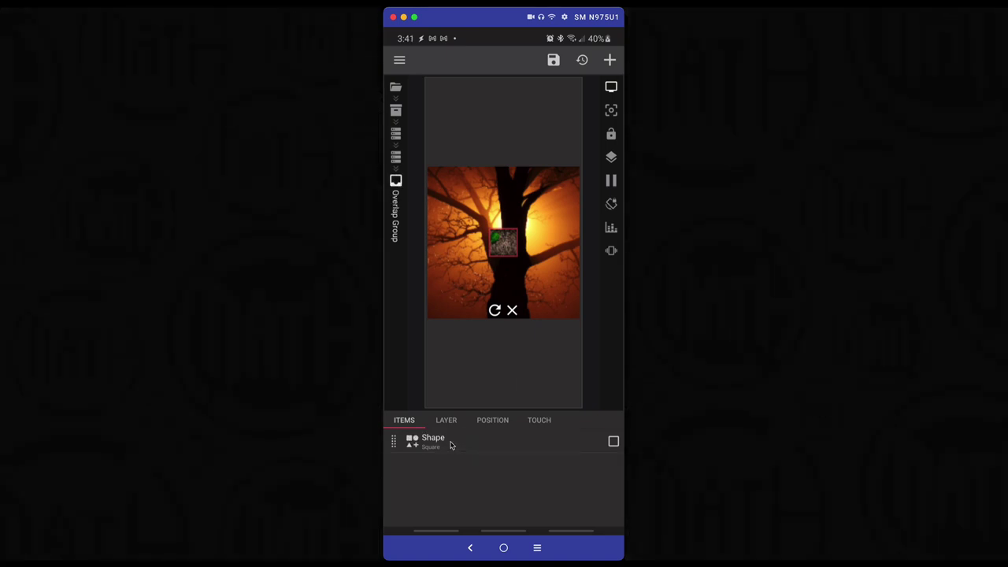
left_click(446, 420)
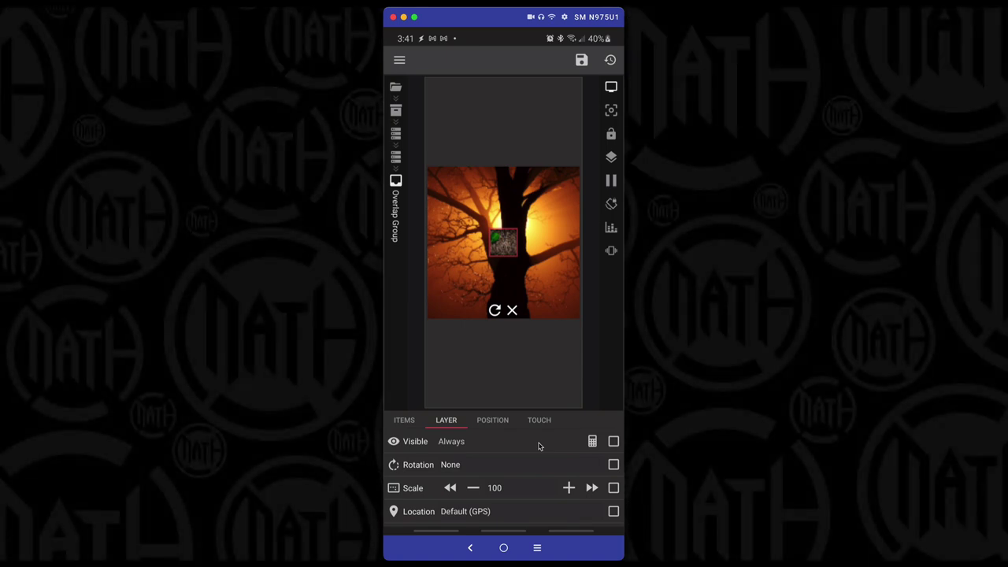
left_click(592, 441)
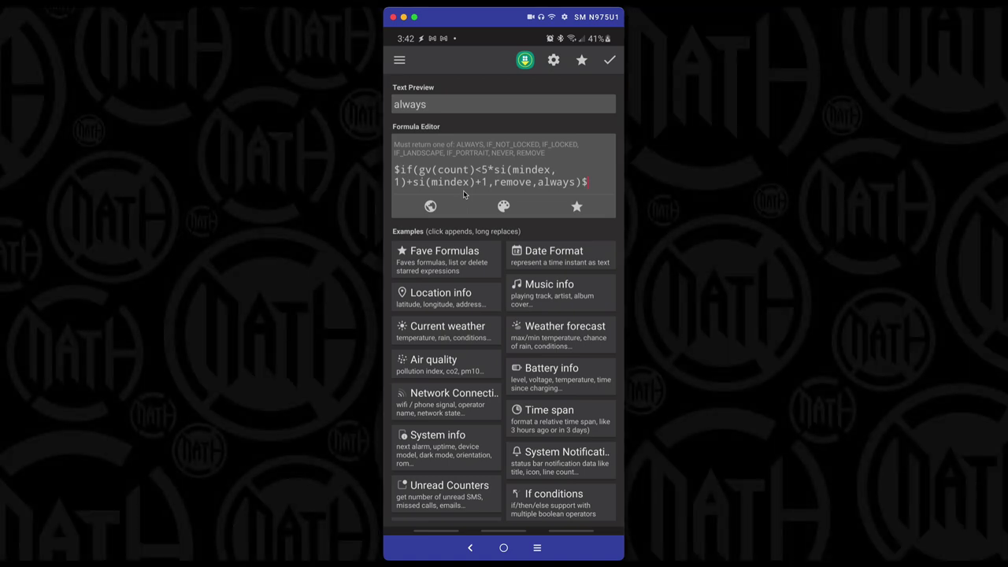
left_click(610, 61)
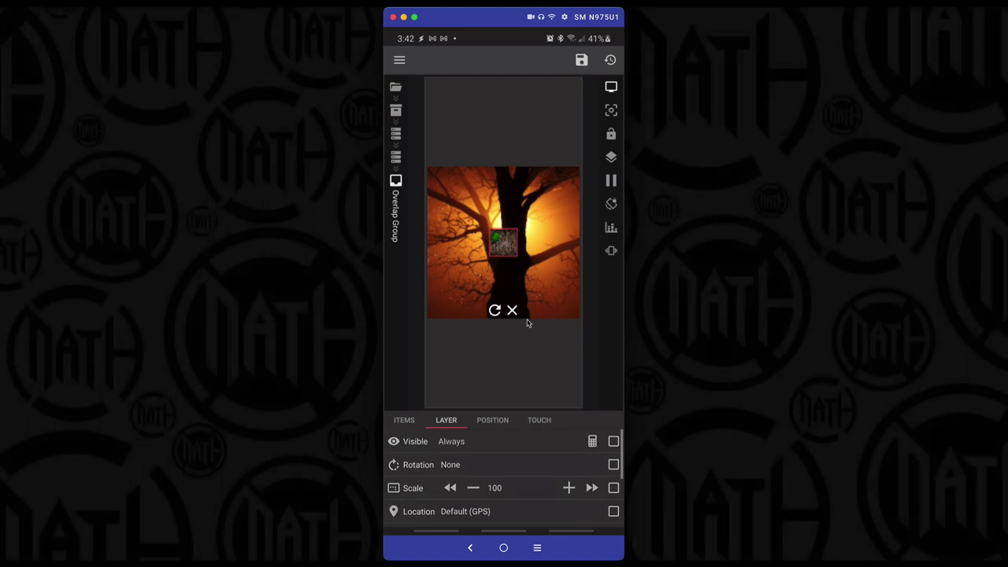
Step: Examine the Overlap Group's single-touch action for the tap switch and the formula of its text value
left_click(539, 421)
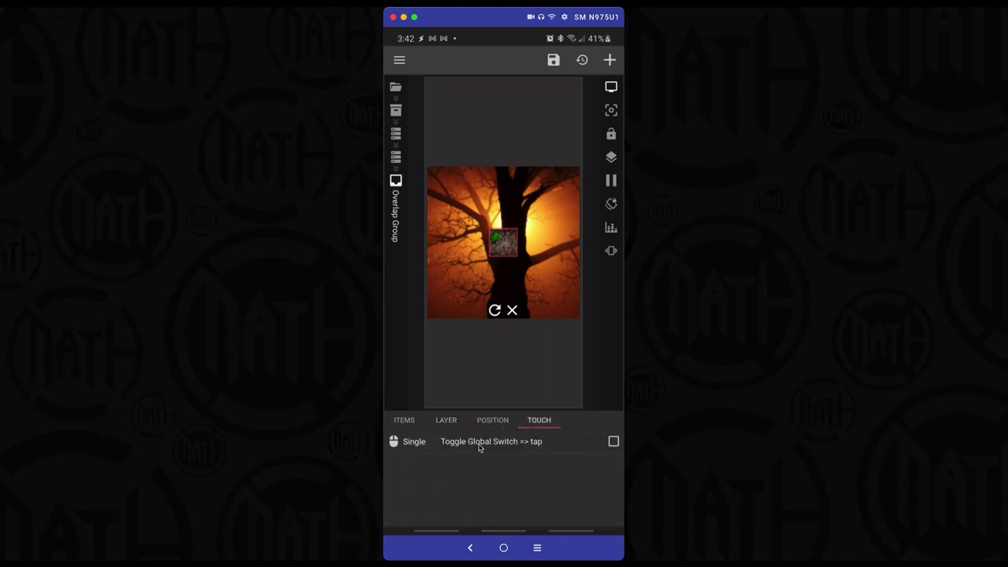
left_click(532, 442)
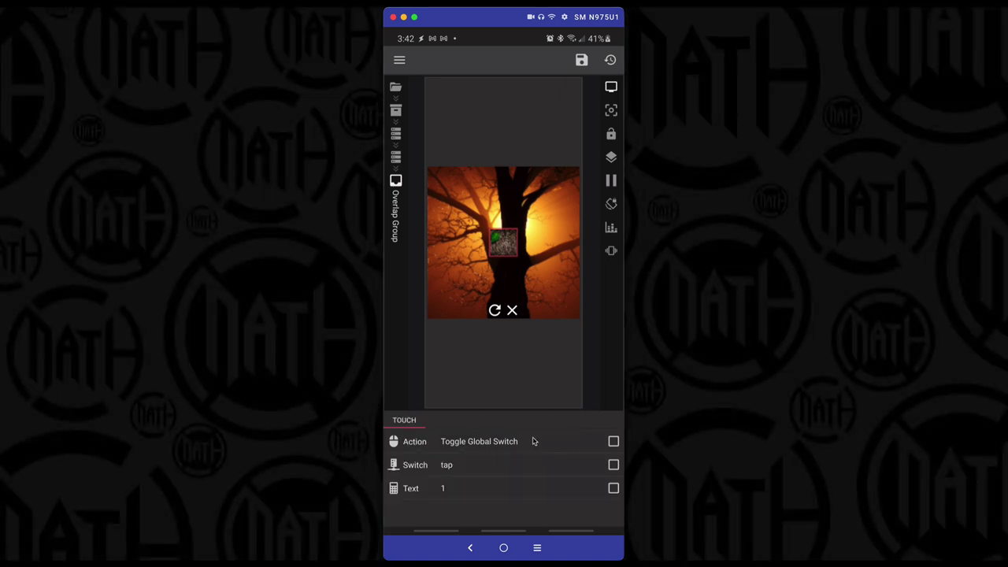
left_click(458, 492)
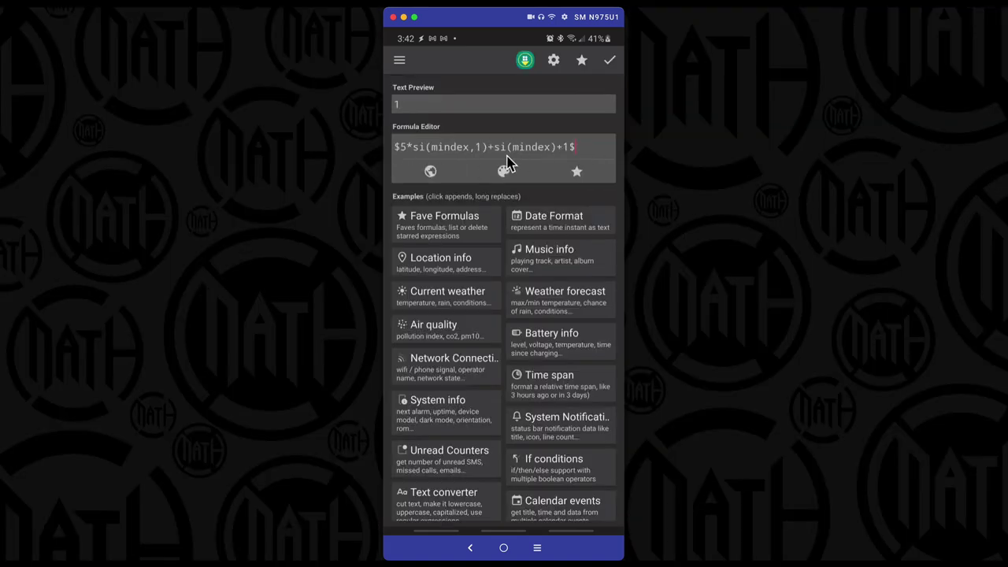
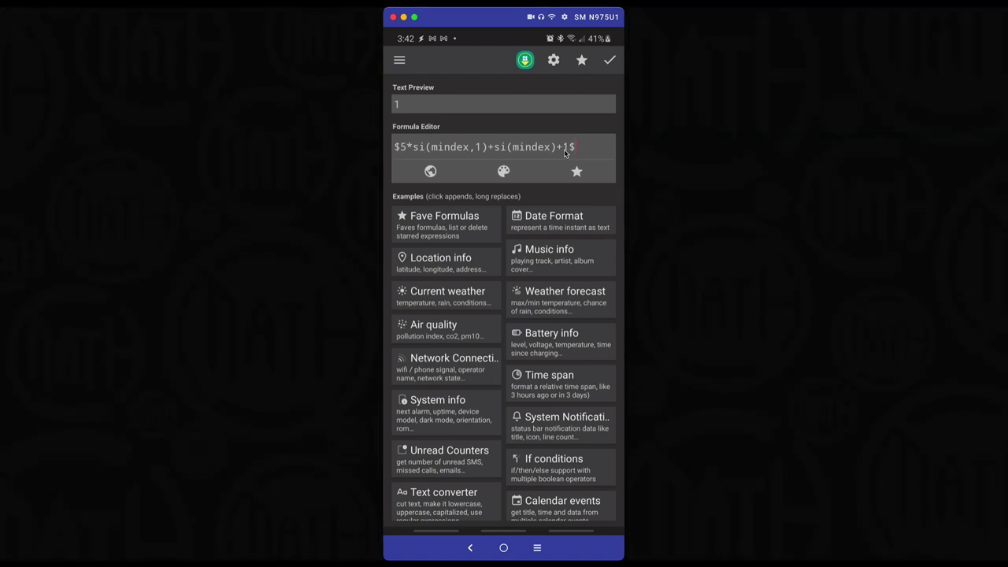
left_click(610, 61)
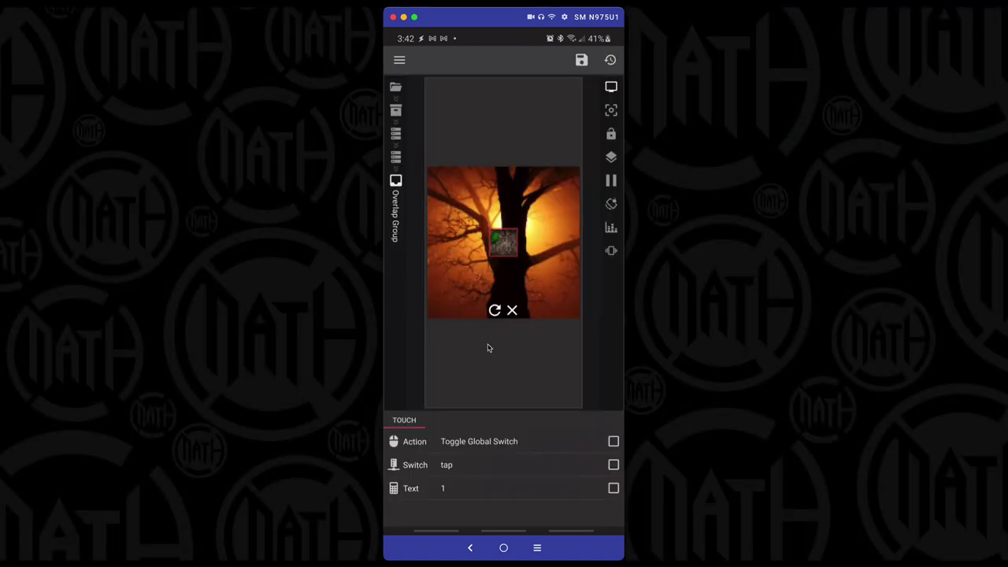
left_click(471, 548)
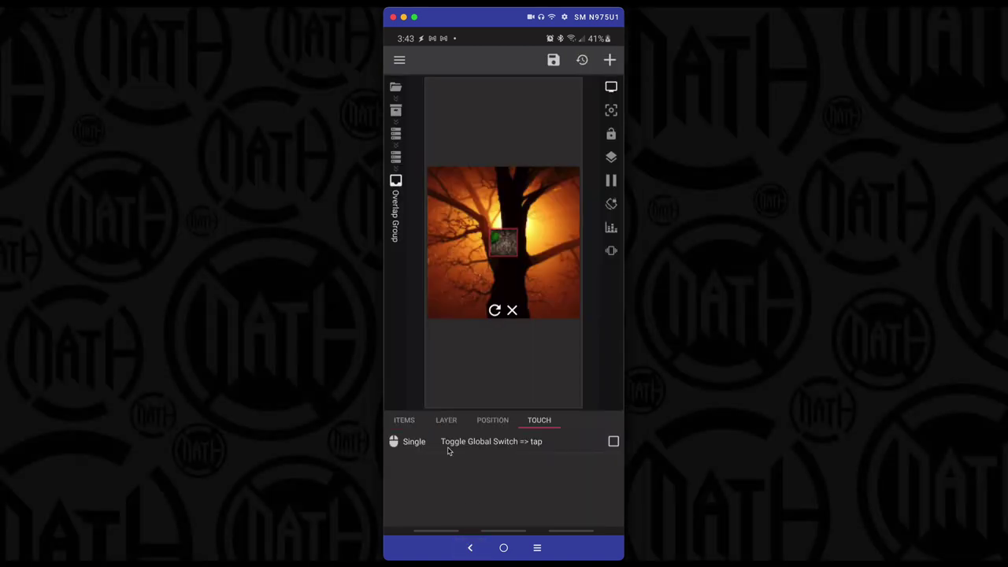
Step: Open the Shape in the Overlap Group and examine the formula of its texture bitmap
left_click(404, 420)
left_click(431, 445)
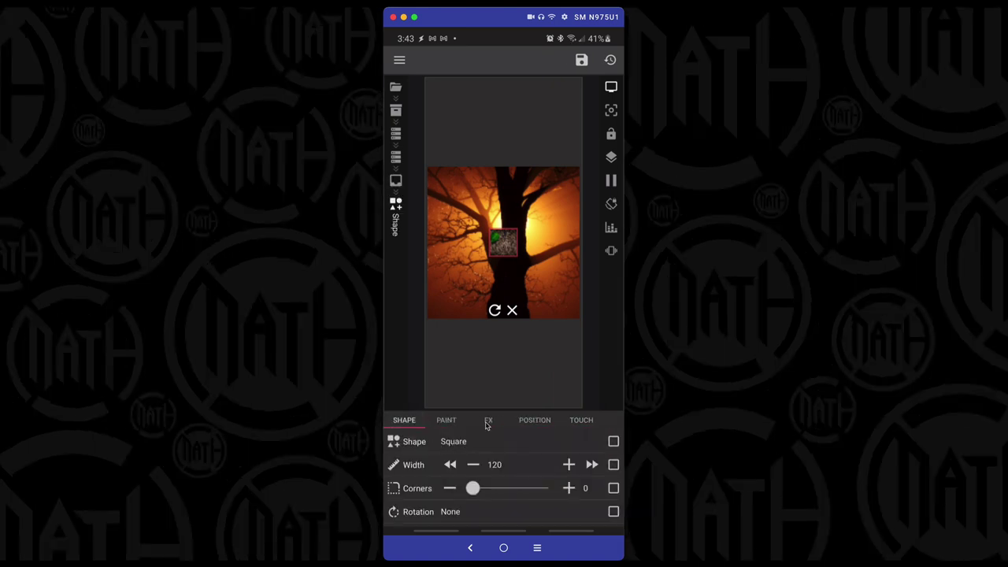
left_click(489, 423)
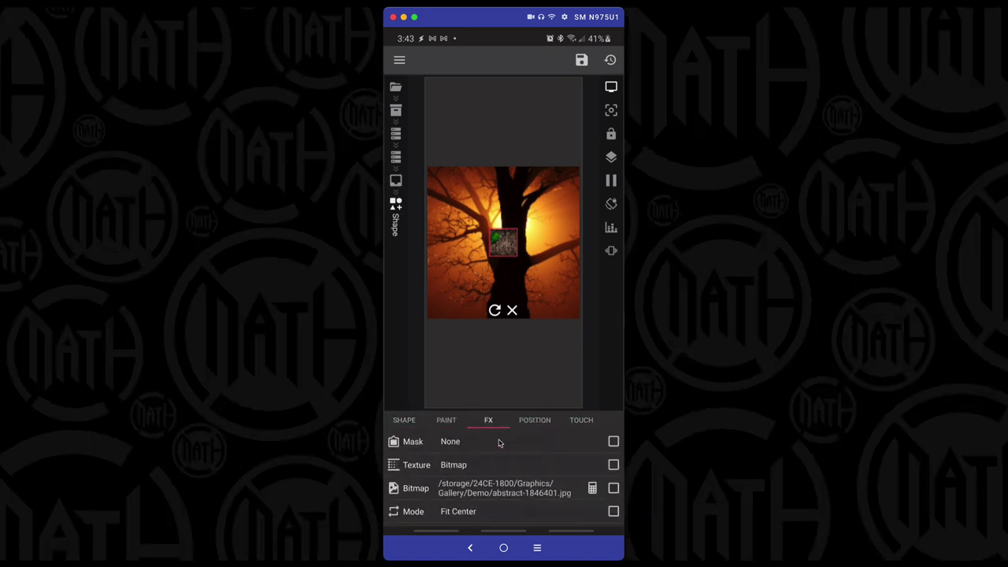
left_click(593, 488)
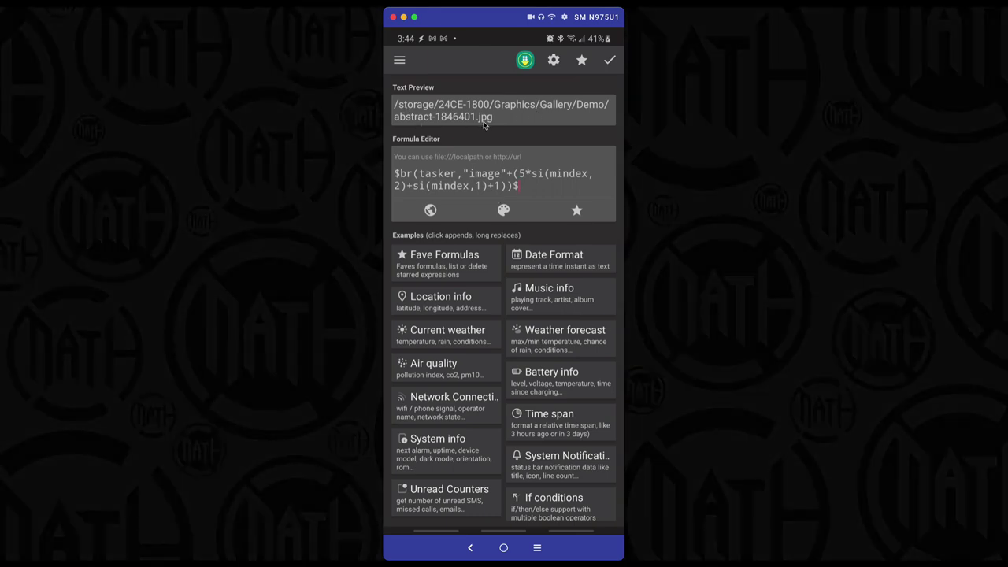
left_click(609, 61)
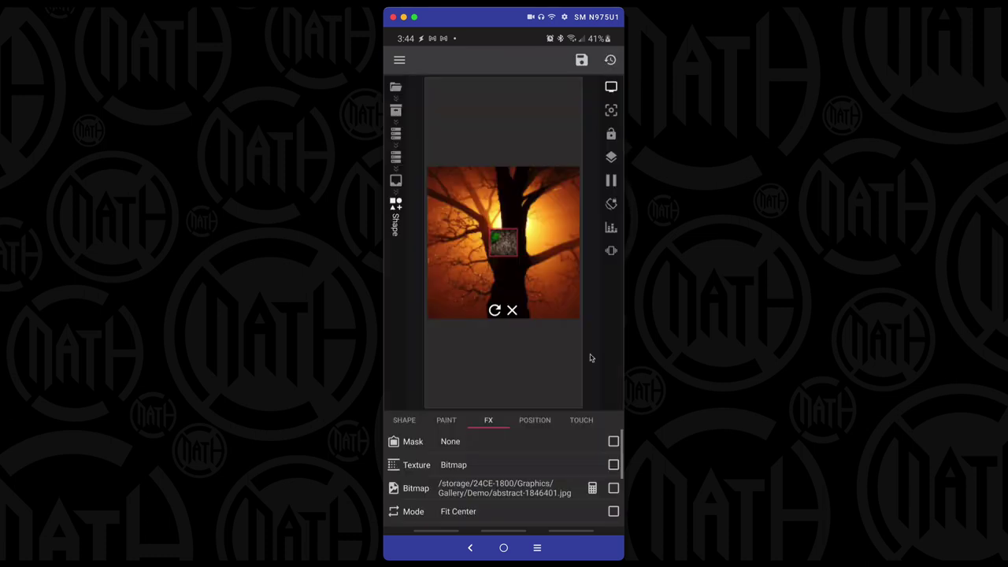
Step: Return to the Stack Group, copy the Overlap Group and paste it four times to make a row of five
left_click(470, 550)
left_click(471, 550)
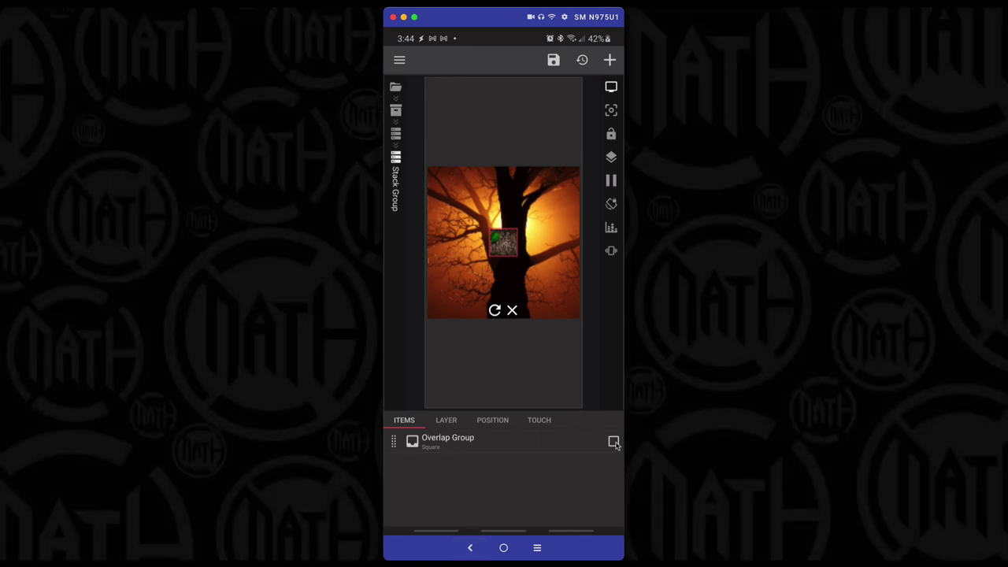
left_click(614, 441)
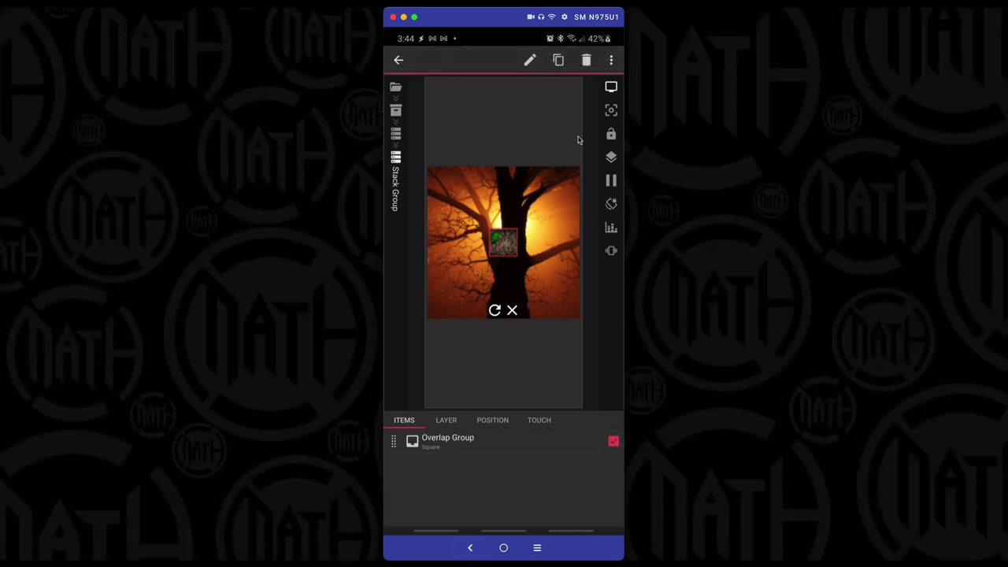
left_click(559, 61)
left_click(610, 60)
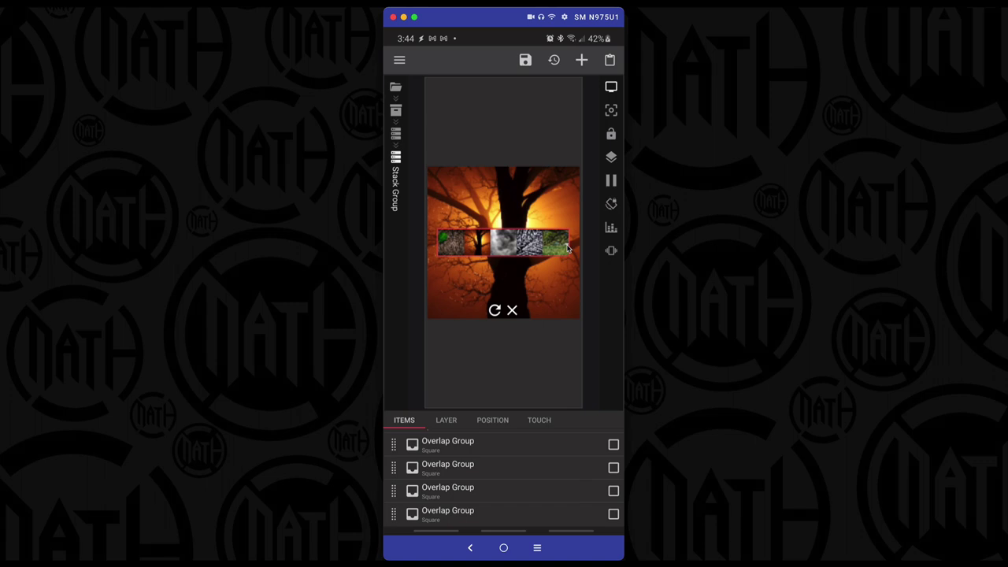
Step: Copy the Stack Group in Stack Group Folder Gallery and paste it repeatedly to rebuild the five gallery rows
left_click(471, 546)
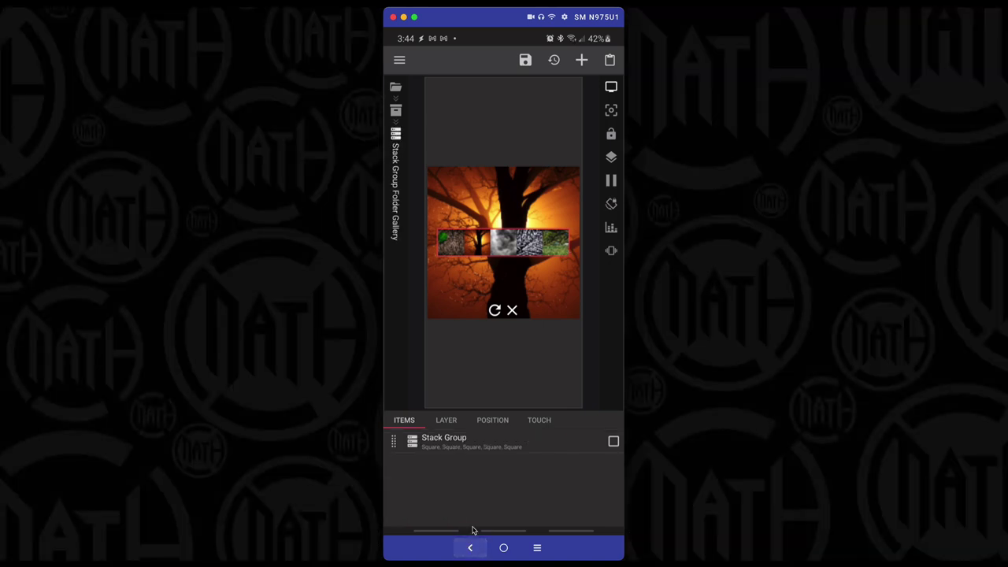
left_click(614, 442)
left_click(560, 61)
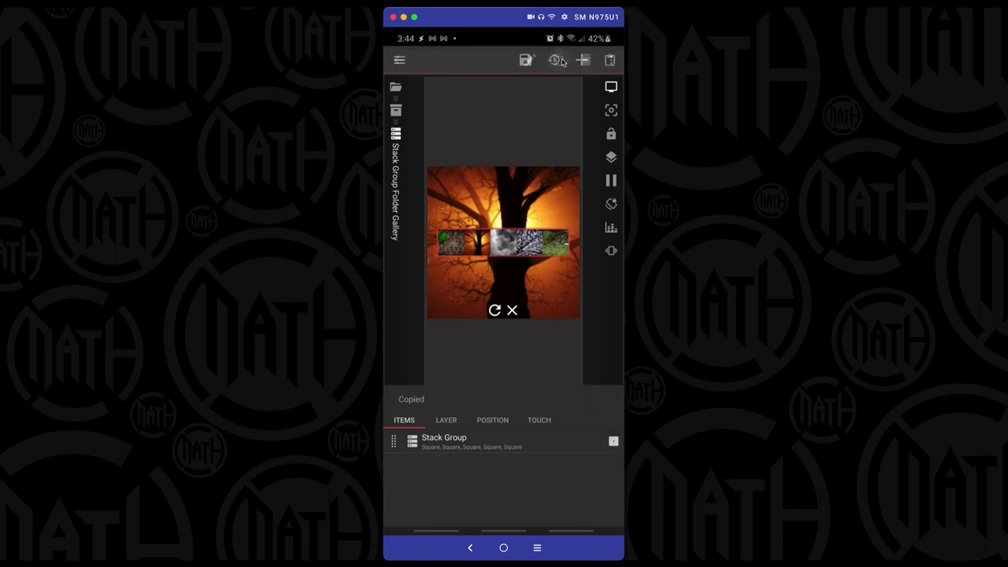
left_click(611, 61)
left_click(611, 61)
left_click(611, 61)
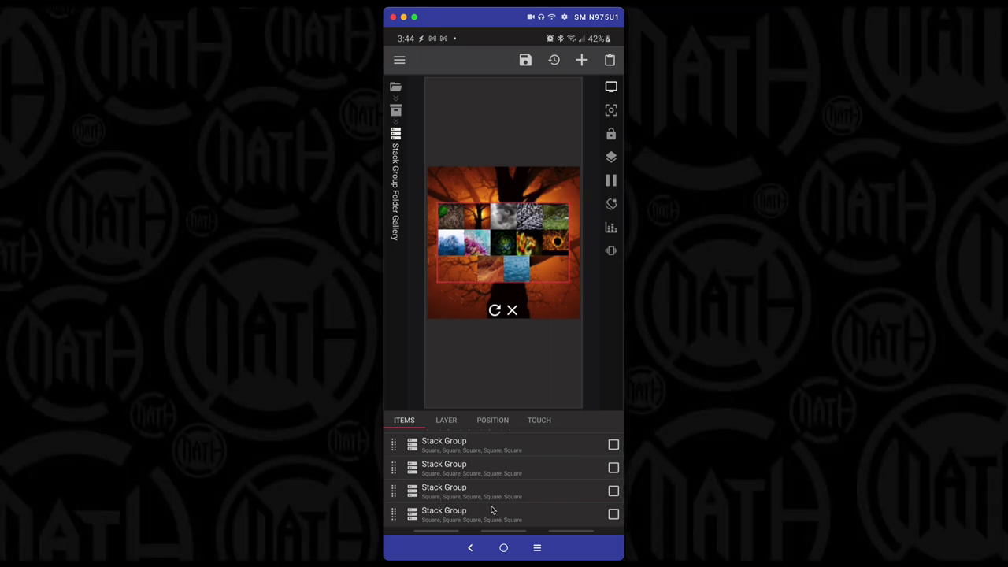
Step: Open the last Stack Group in the gallery and examine its visibility formula
left_click(438, 512)
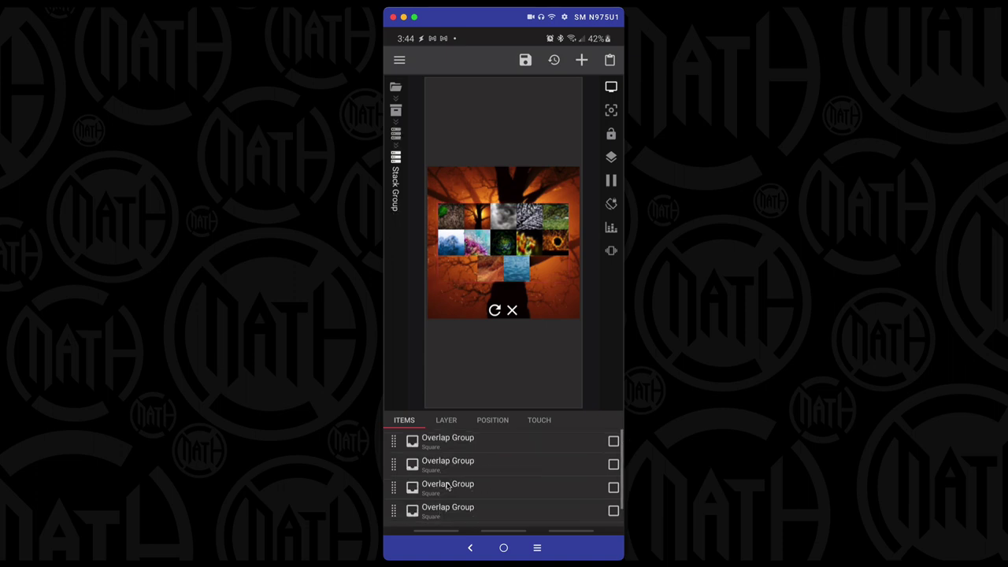
left_click(446, 420)
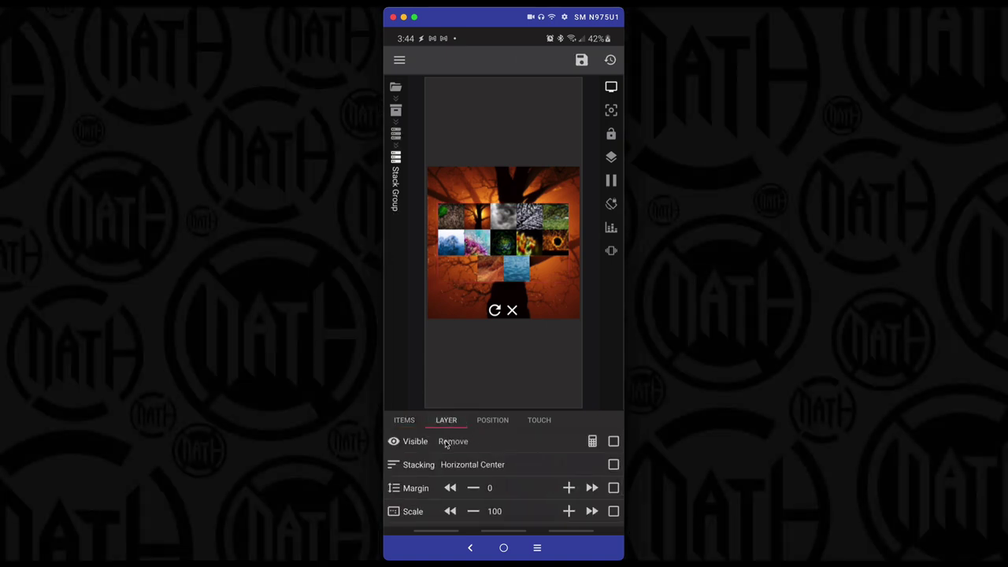
left_click(594, 442)
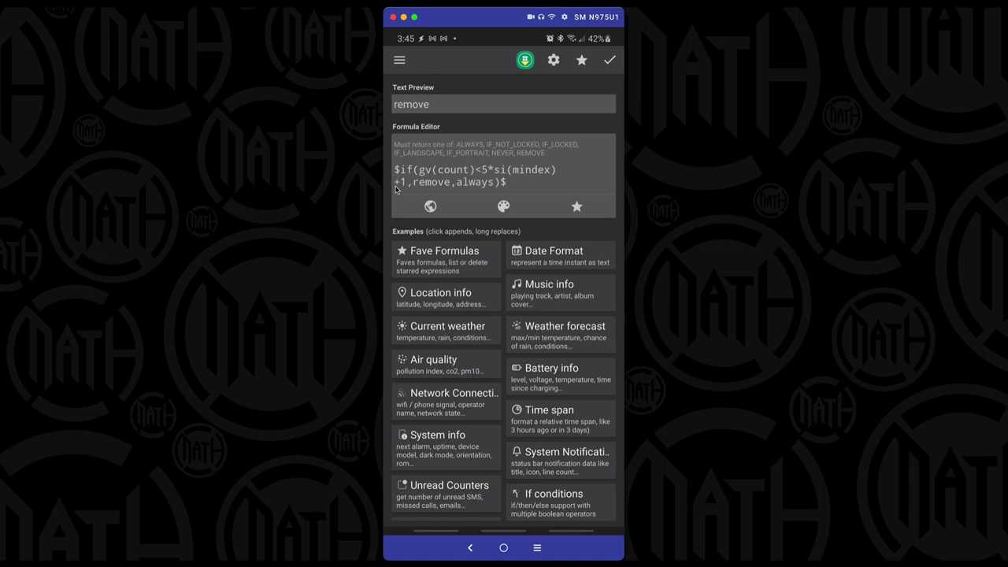
left_click(608, 60)
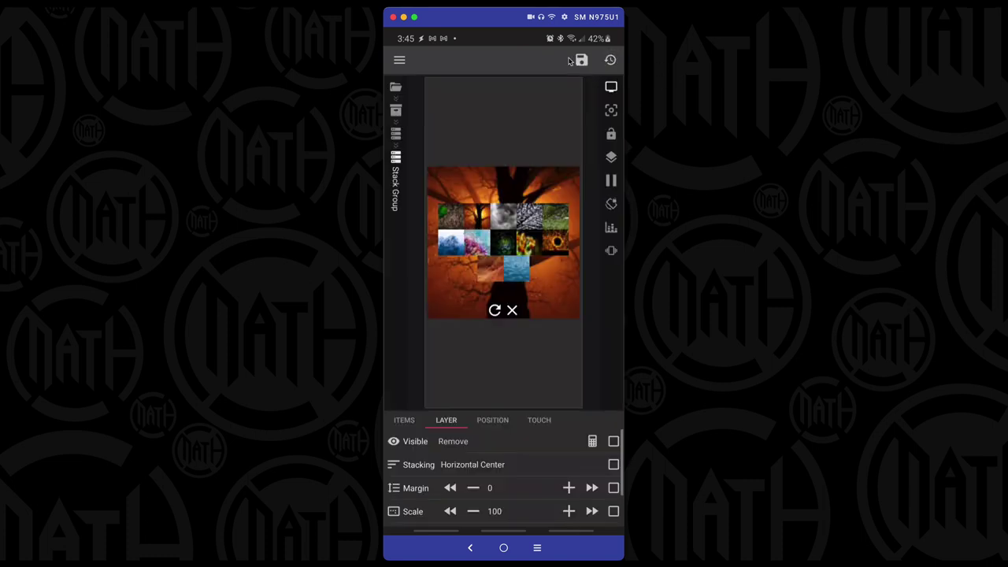
Step: Check the visibility setting of the second-to-last Stack Group and return to Stack Group Folder Gallery
key("Escape")
left_click(475, 495)
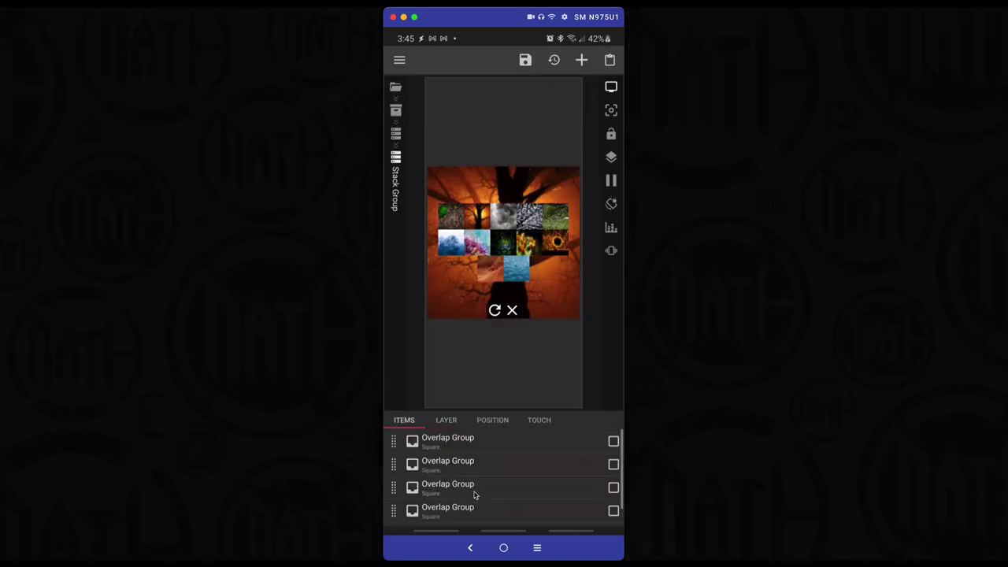
left_click(451, 424)
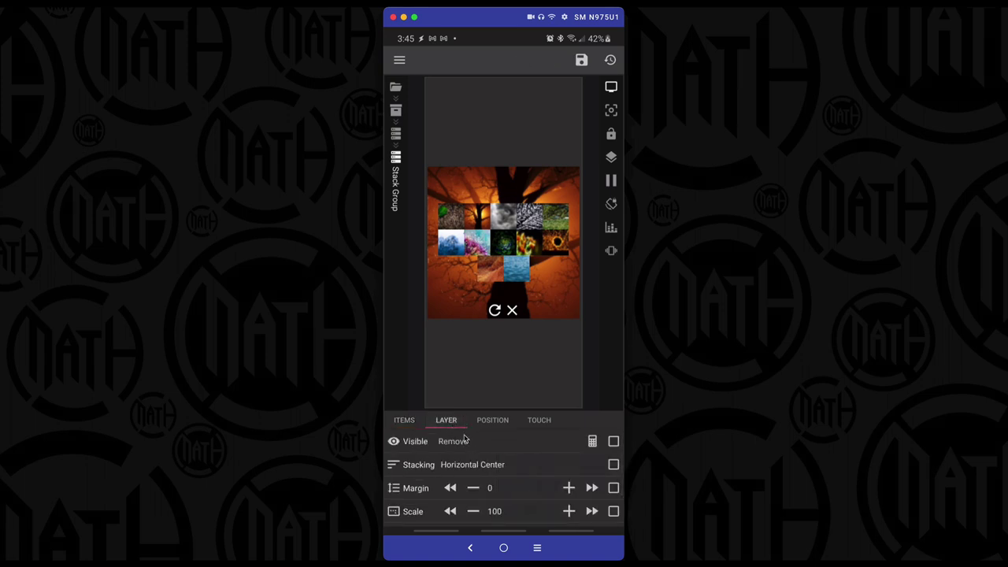
left_click(397, 136)
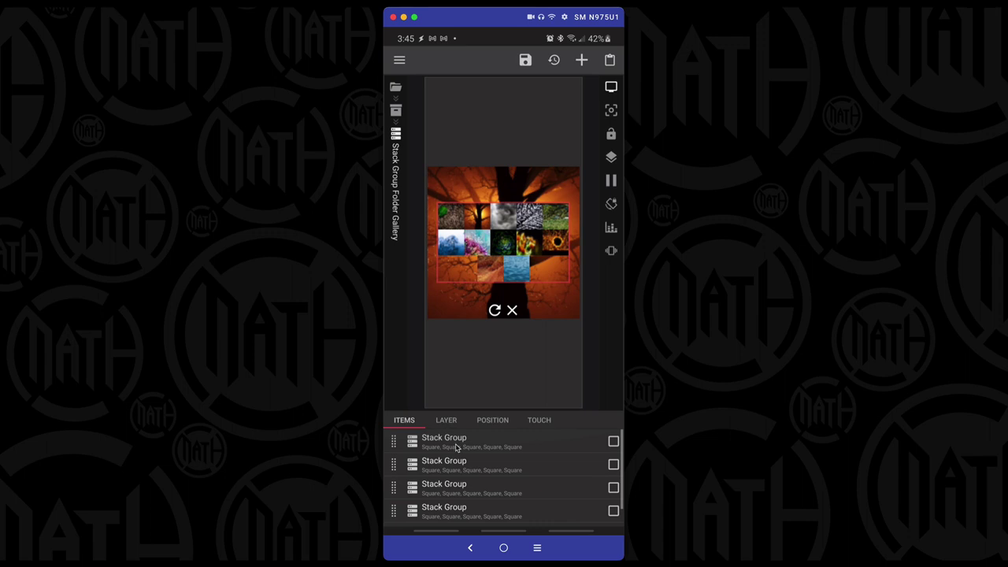
Step: Check the visibility setting of the third Stack Group and return to the Tasker Folder Image Gallery component
left_click(465, 484)
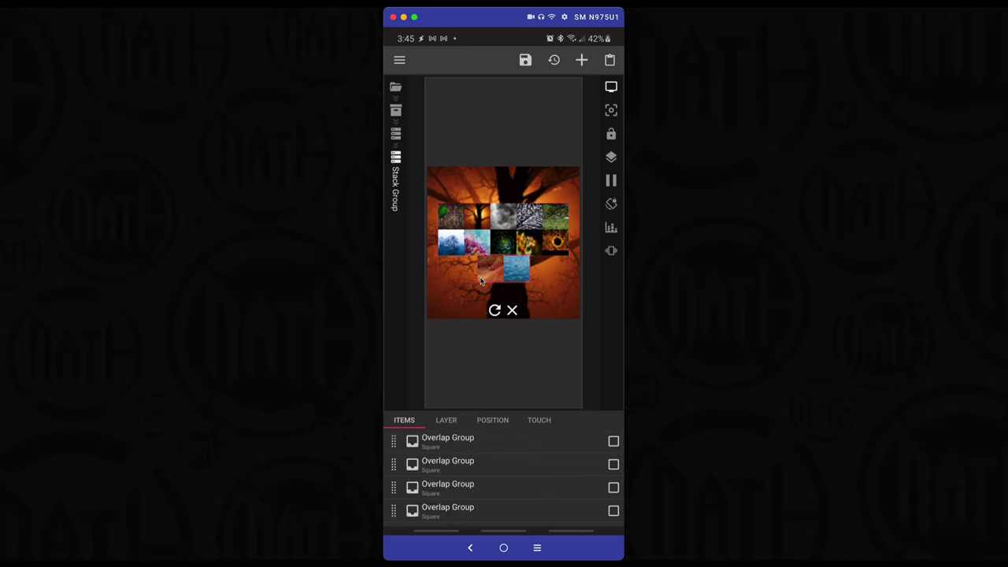
left_click(447, 422)
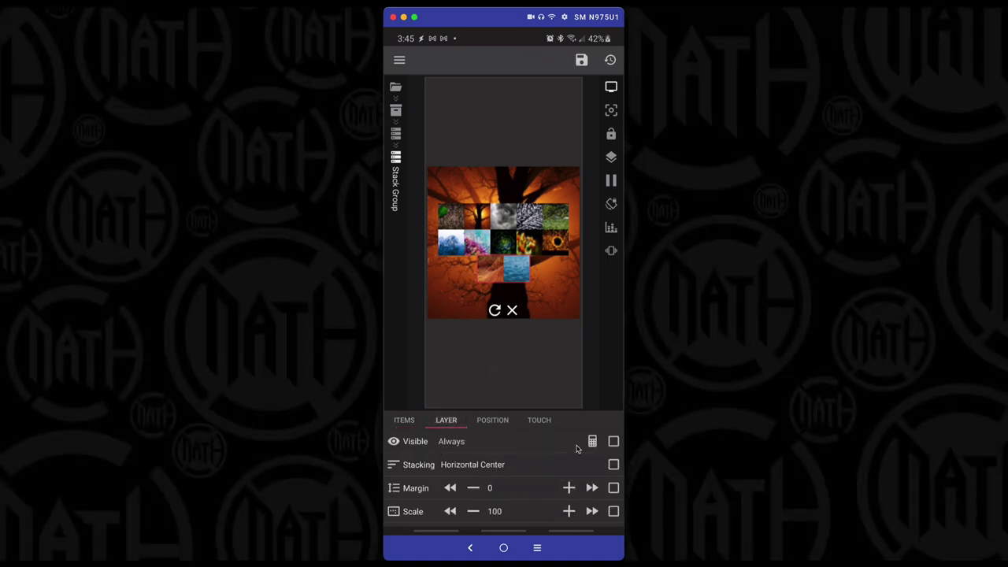
left_click(395, 112)
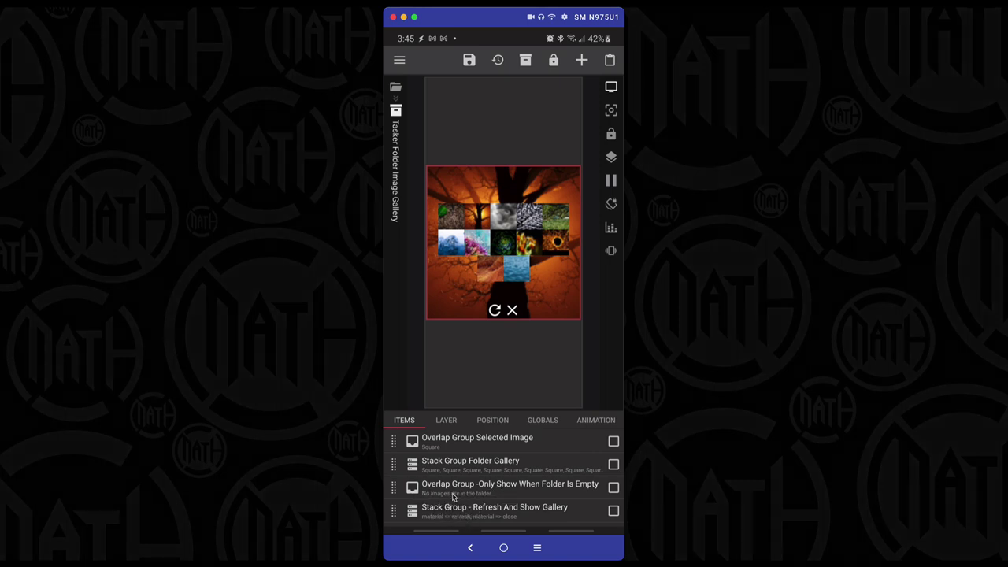
Step: Examine the visibility formula of Overlap Group Selected Image and return to the component's item list
left_click(439, 447)
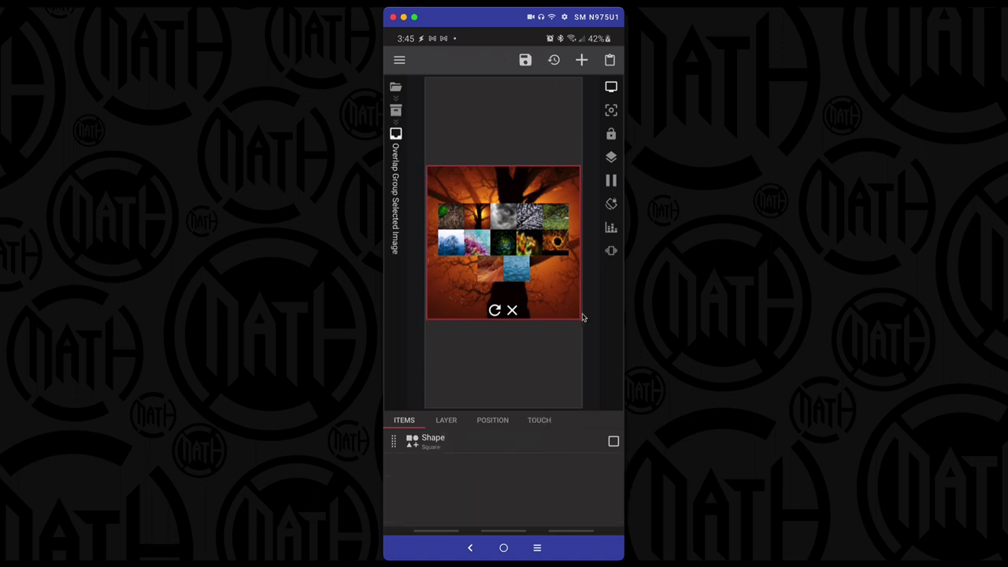
left_click(446, 421)
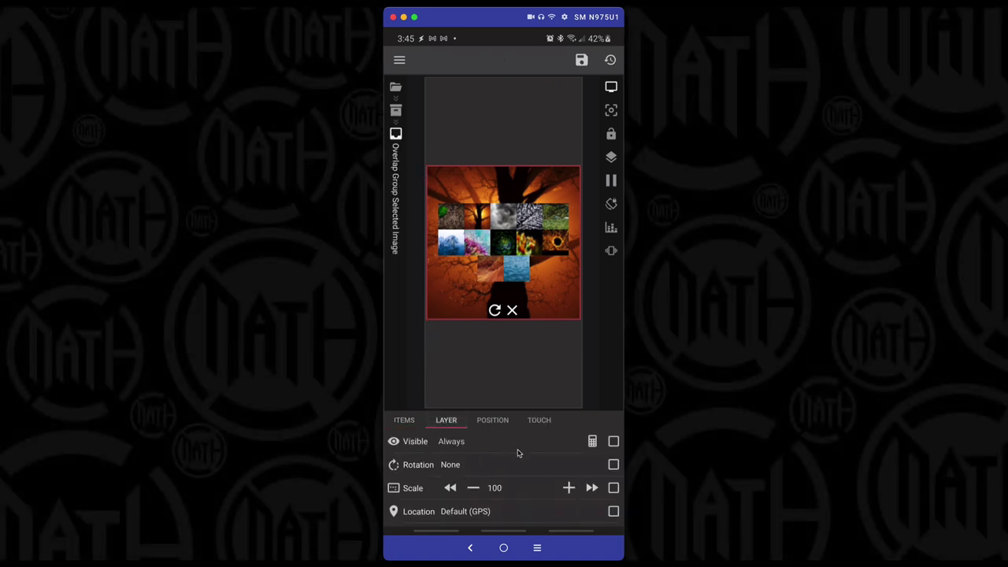
left_click(592, 443)
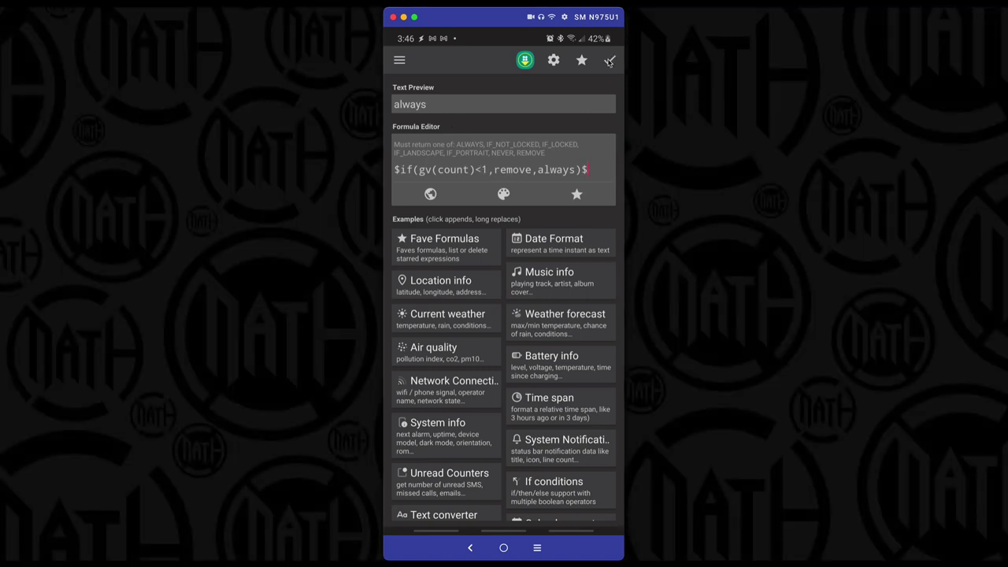
left_click(610, 61)
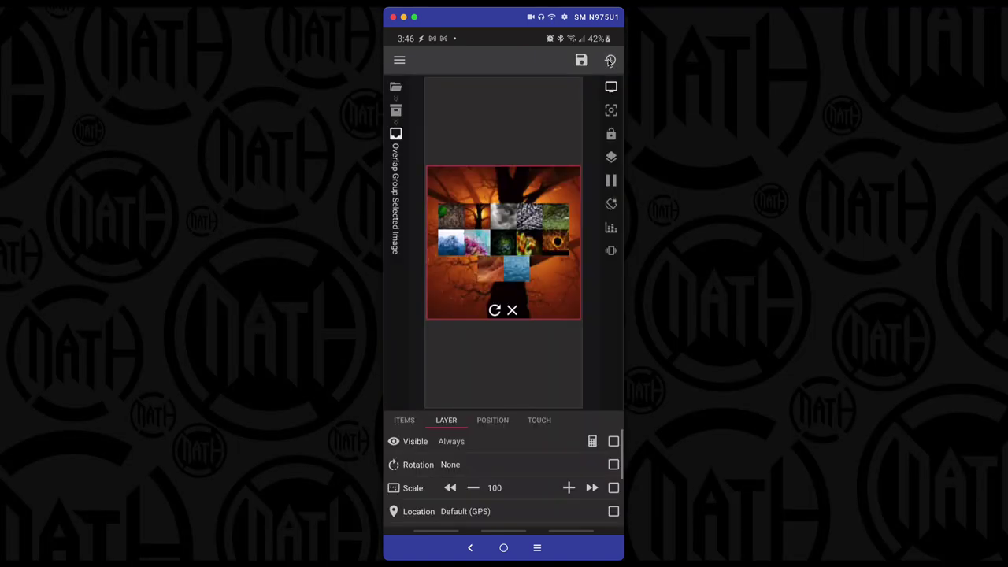
left_click(471, 551)
Step: Examine the visibility formula of the Overlap Group that only shows when the folder is empty, and return to the component's items
left_click(431, 490)
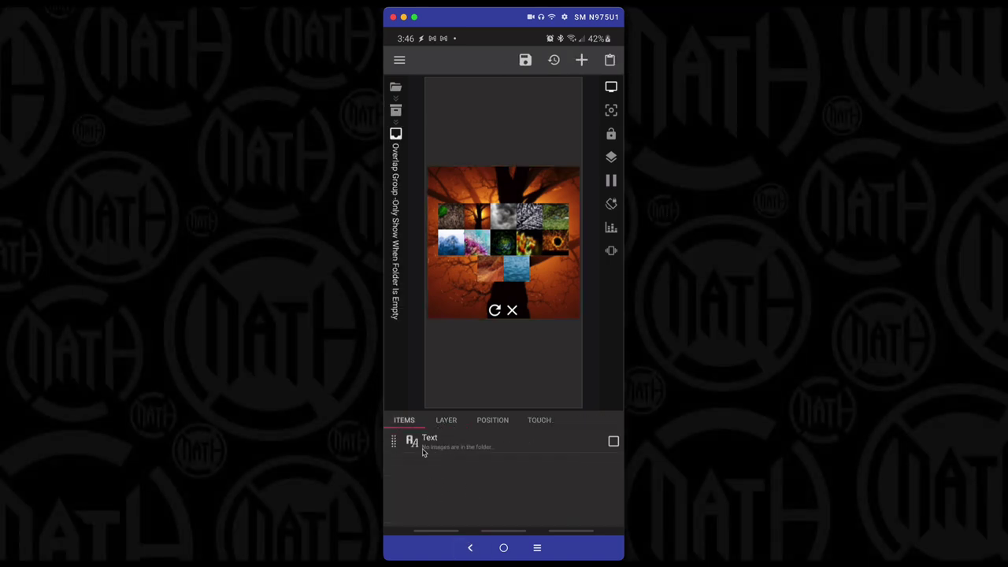
left_click(446, 422)
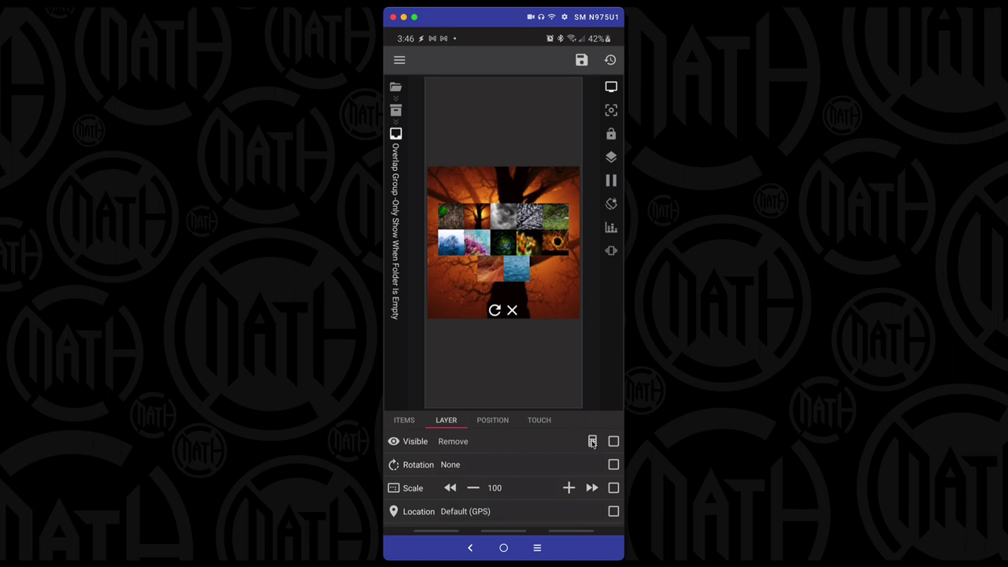
left_click(593, 442)
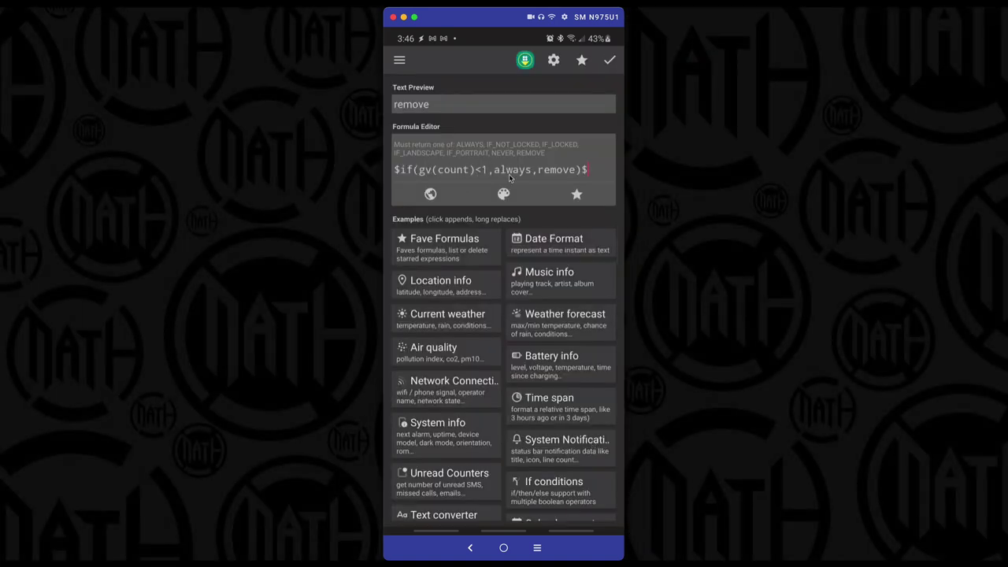
left_click(611, 59)
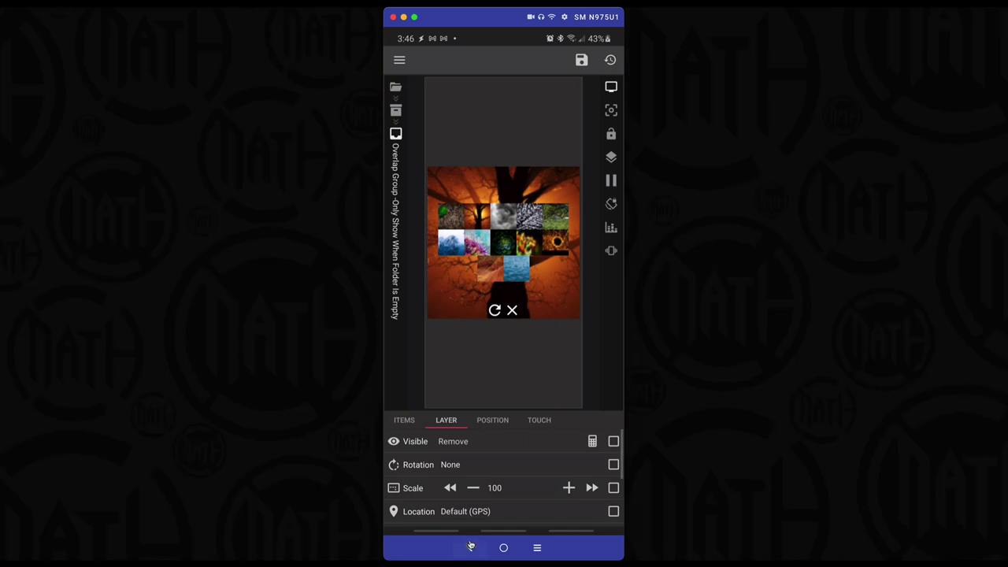
left_click(471, 547)
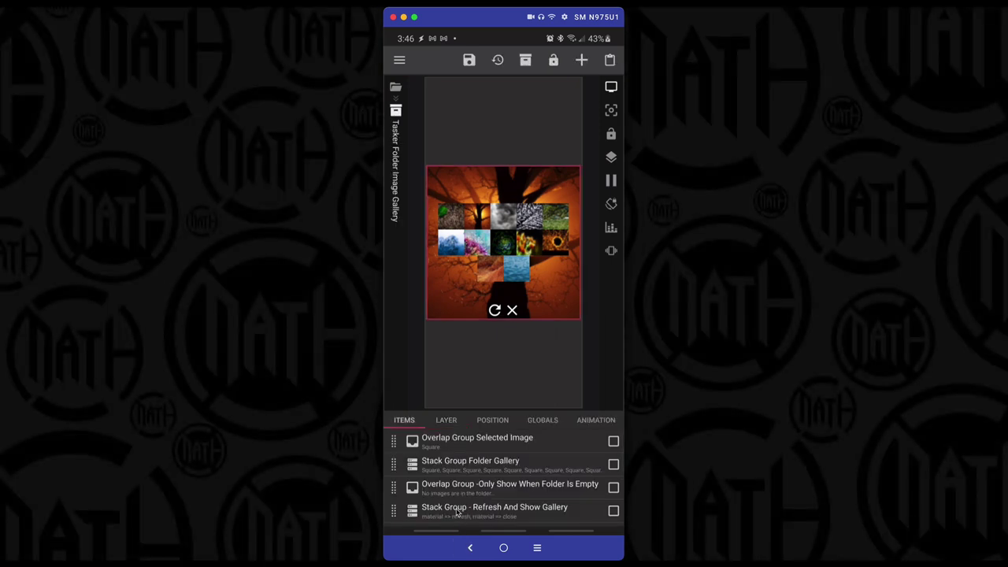
Step: Examine the refresh FontIcon's Launch Shortcut and Toggle Global Switch touch actions in Stack Group - Refresh And Show Gallery
left_click(456, 511)
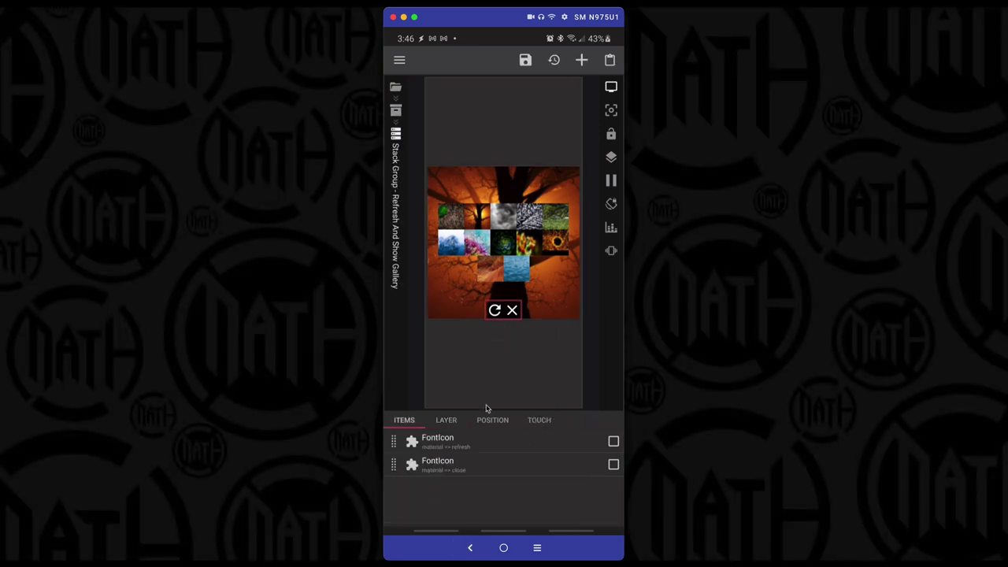
left_click(475, 439)
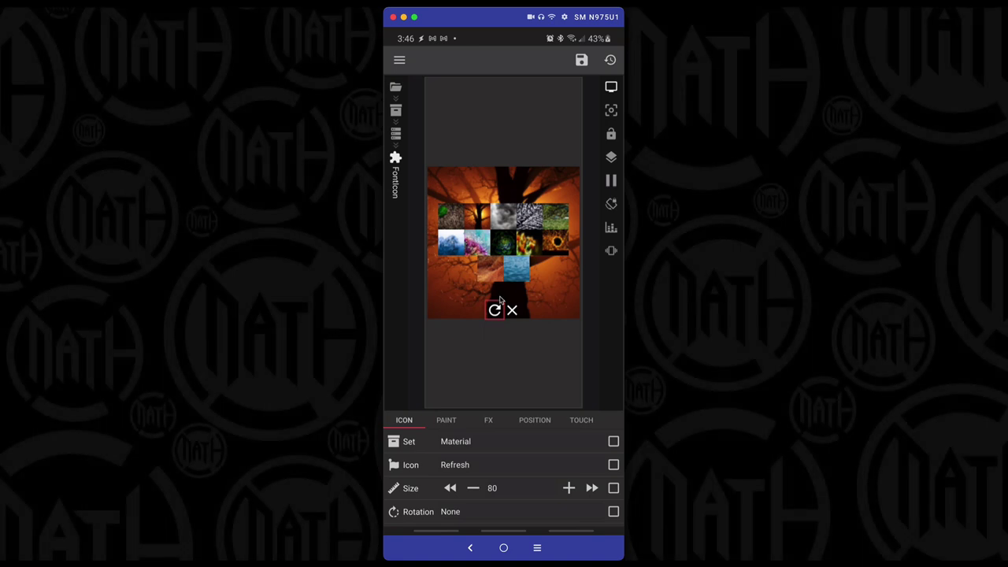
left_click(581, 420)
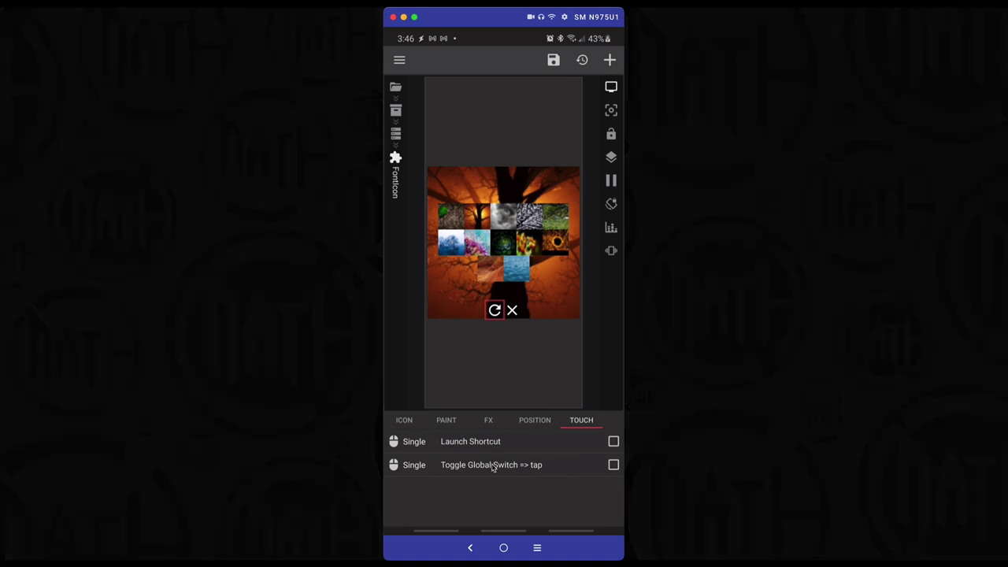
left_click(483, 445)
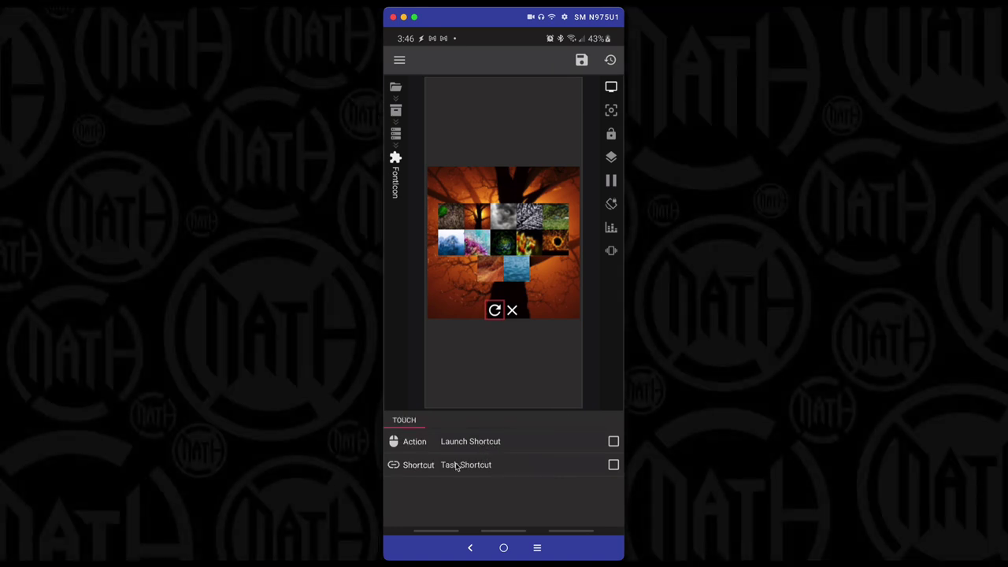
left_click(471, 545)
left_click(464, 471)
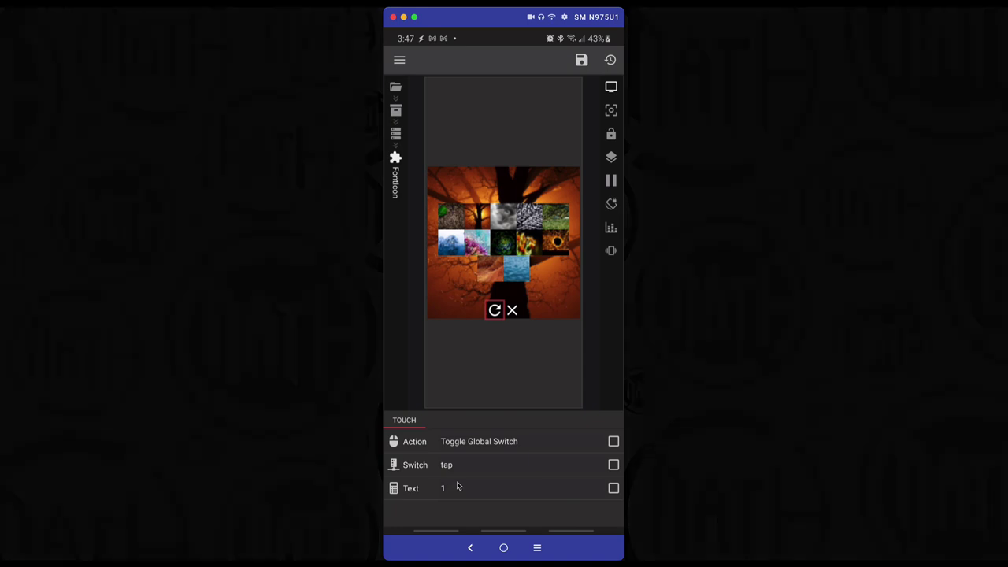
Step: Trigger the refresh icon in the preview and return to the Tasker Folder Image Gallery component
left_click(495, 310)
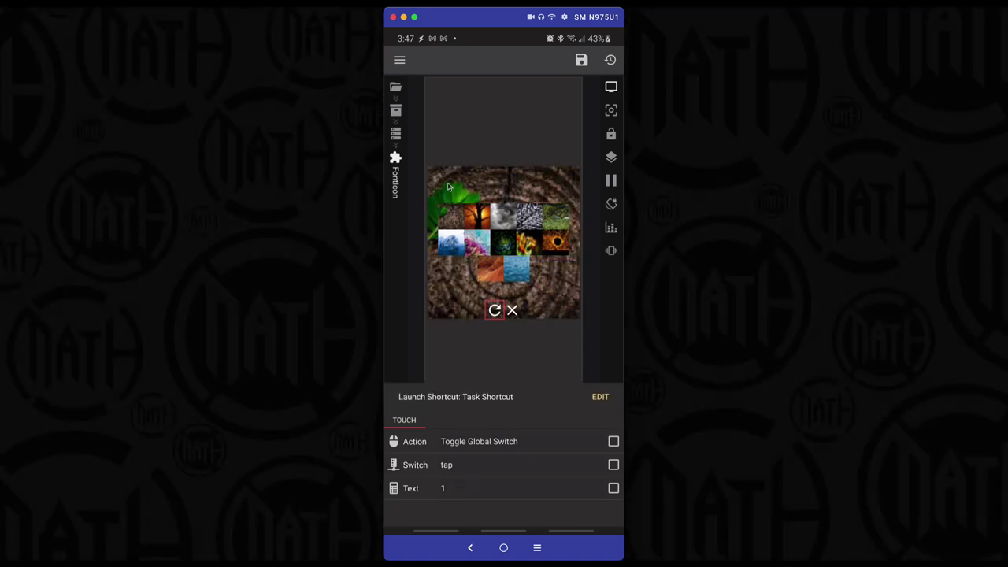
left_click(470, 548)
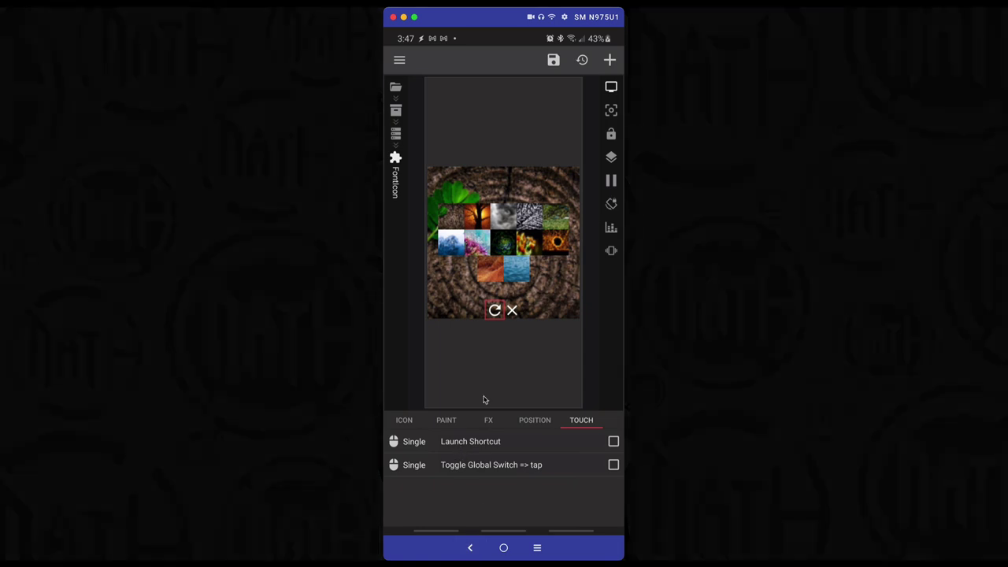
left_click(470, 548)
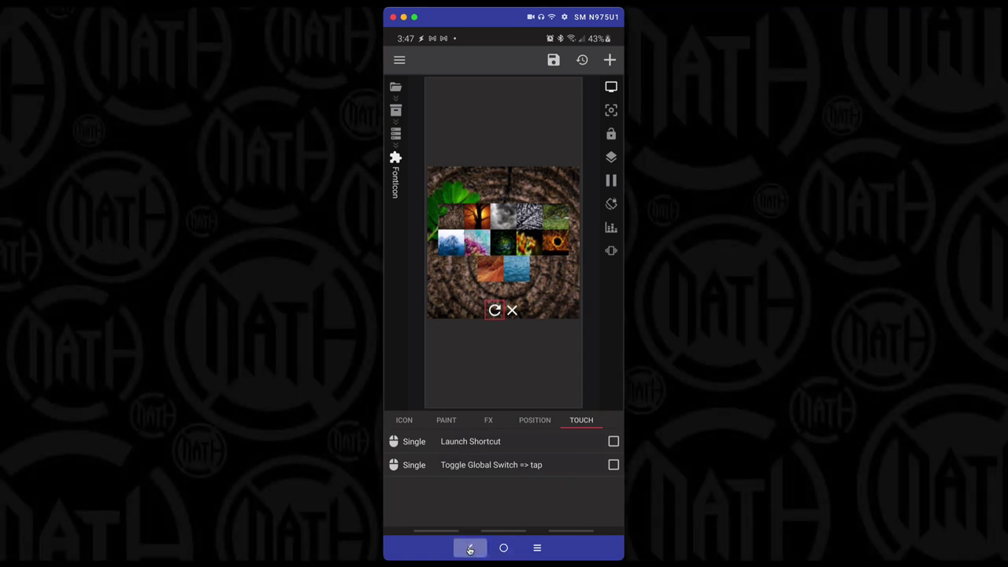
left_click(471, 547)
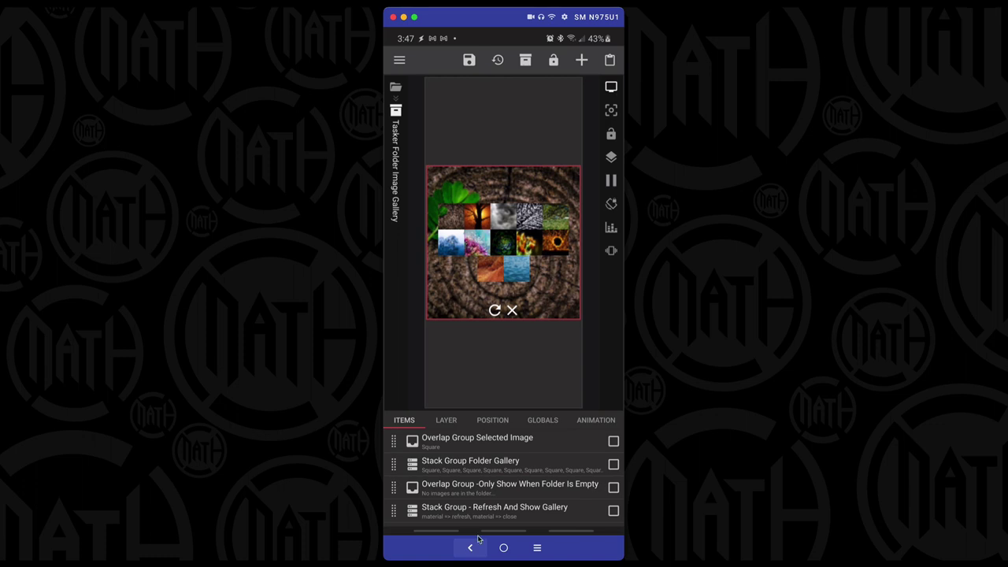
Step: Examine the close FontIcon's touch action in Stack Group - Refresh And Show Gallery and return to the component
left_click(512, 512)
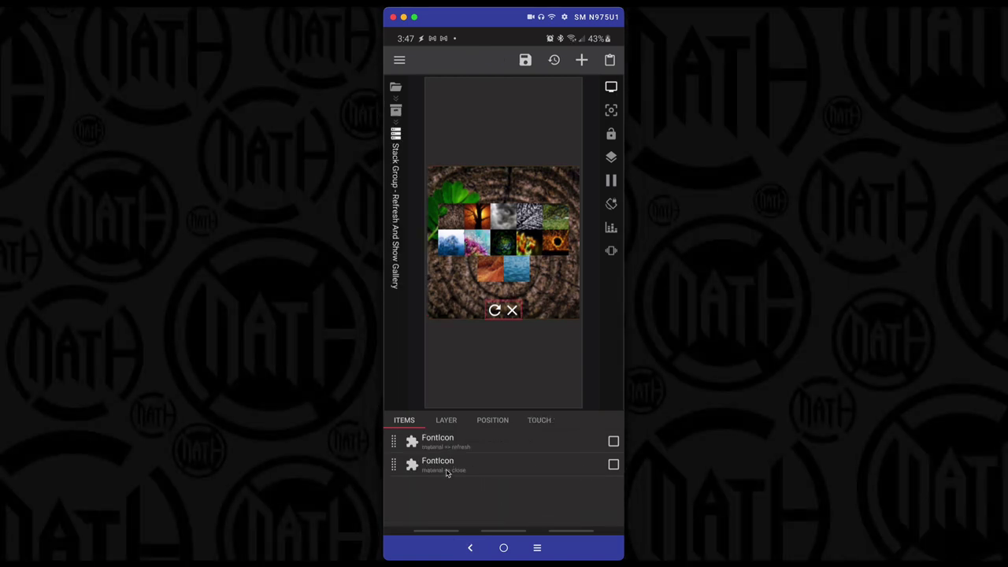
left_click(446, 466)
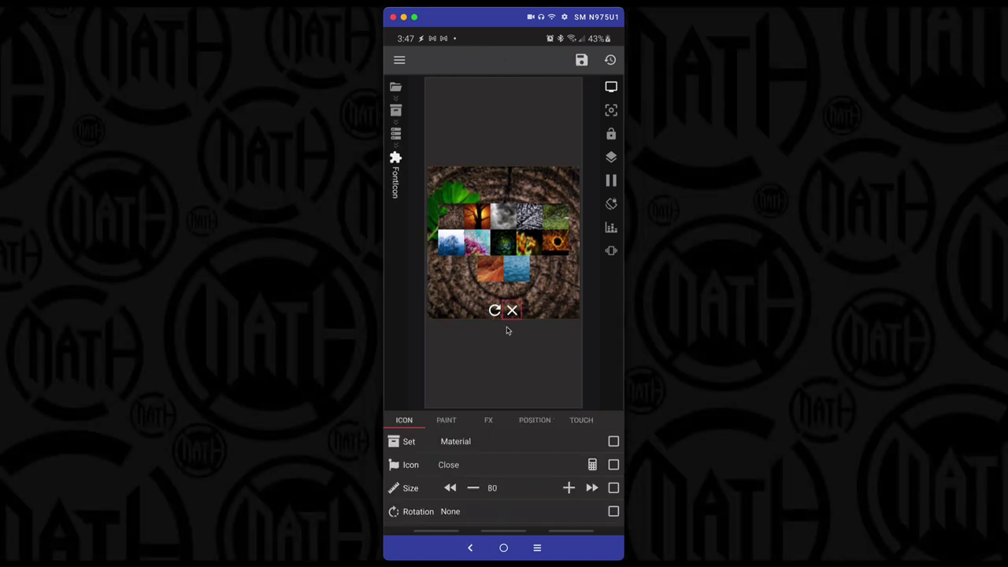
left_click(583, 421)
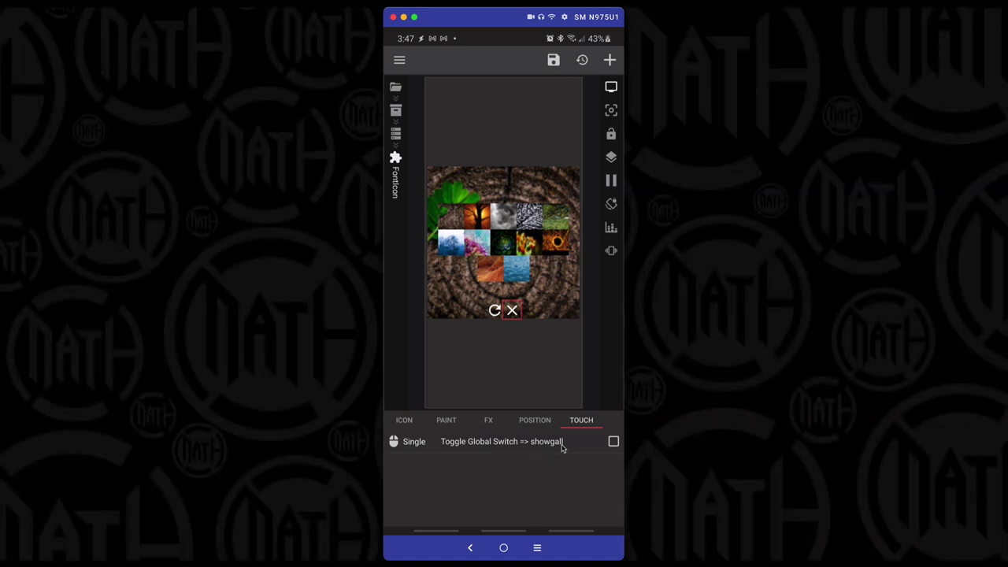
left_click(470, 548)
left_click(470, 548)
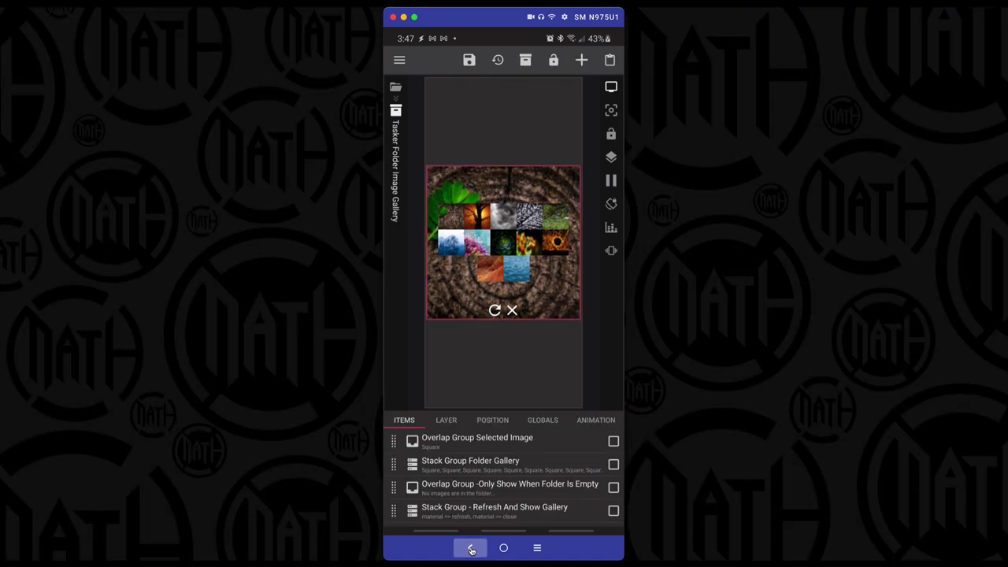
Step: Examine the visibility formula of Stack Group Folder Gallery, return to the component and save the preset
left_click(433, 468)
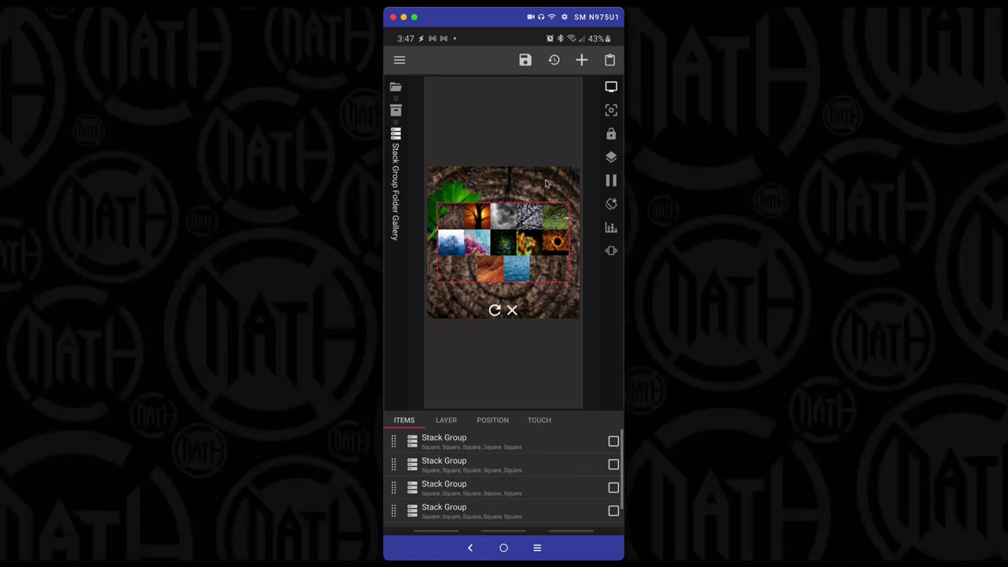
left_click(447, 422)
left_click(592, 442)
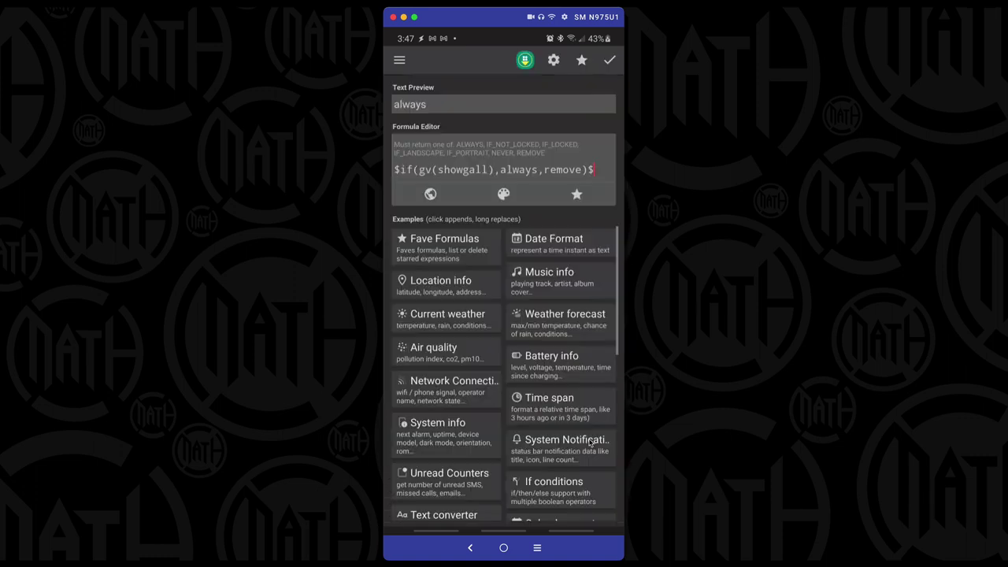
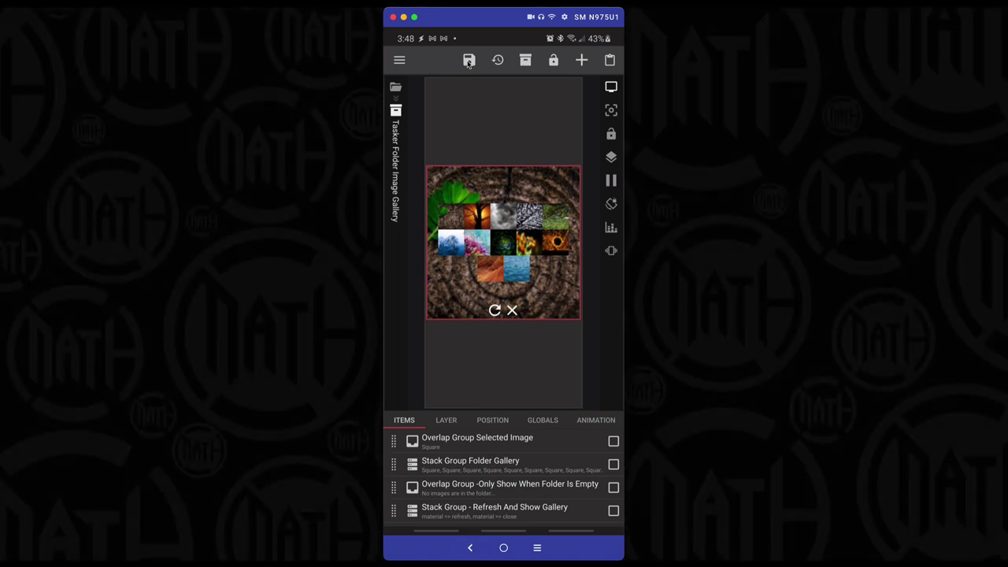
left_click(469, 62)
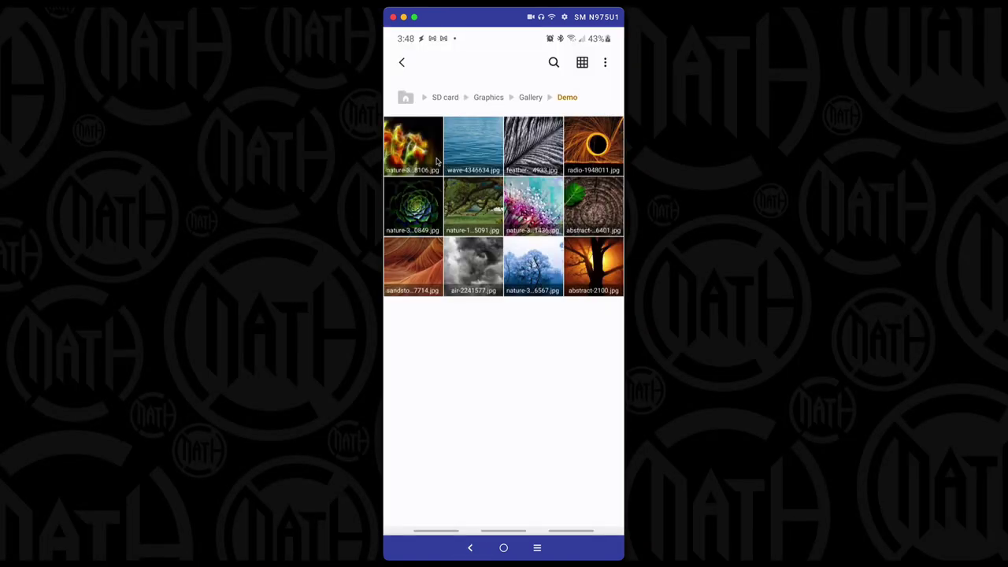
Step: In the file manager, move all images from the Demo folder into its parent Gallery folder
left_click(431, 157)
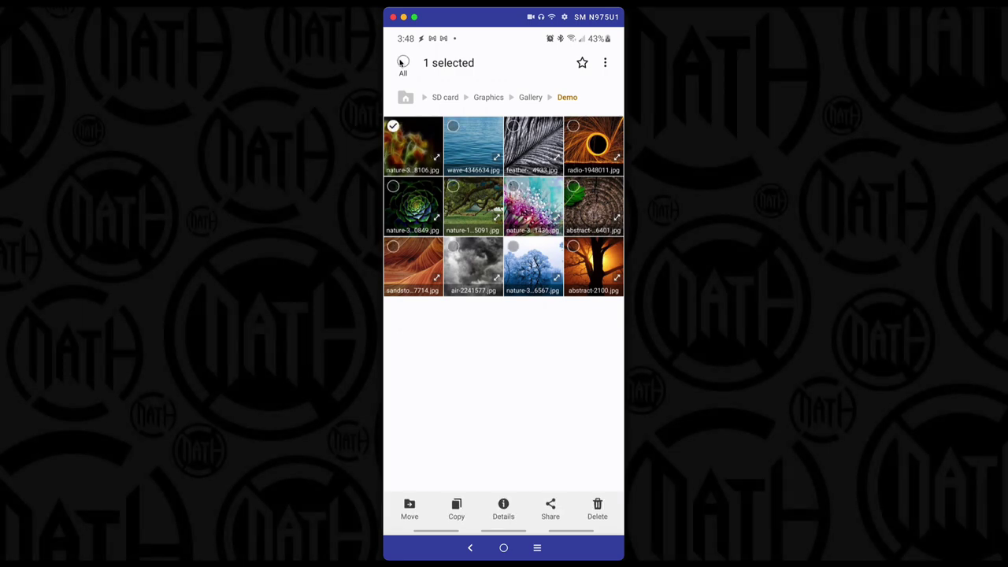
left_click(402, 63)
left_click(409, 508)
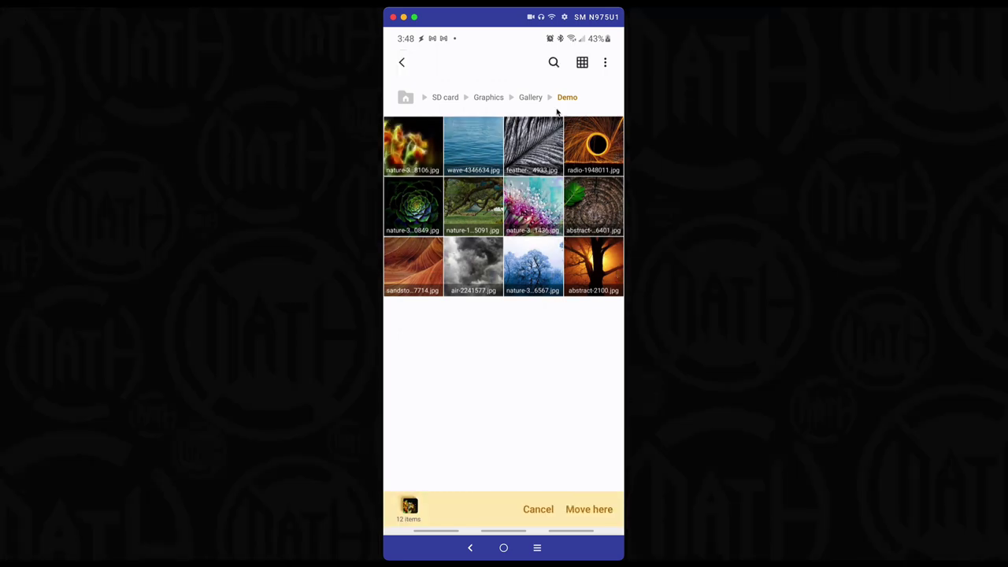
left_click(542, 99)
left_click(589, 509)
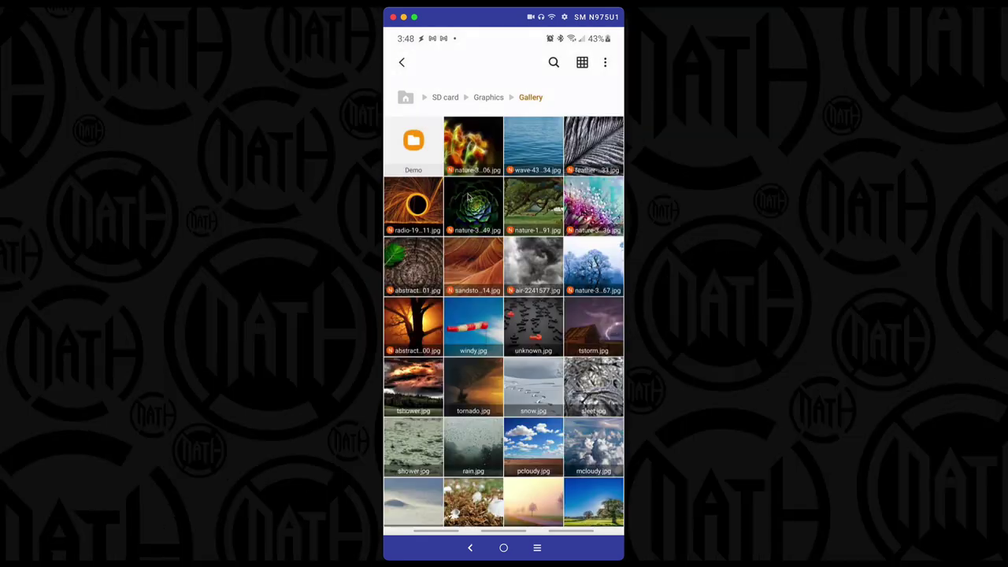
Step: Open the Demo folder to check its contents, and refresh the folder gallery on the home screen
left_click(409, 138)
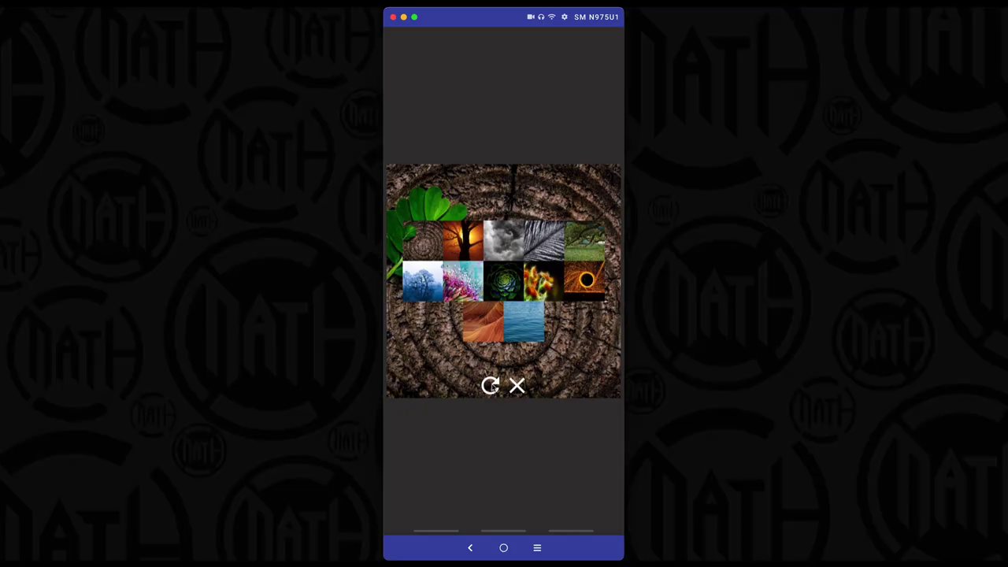
left_click(492, 385)
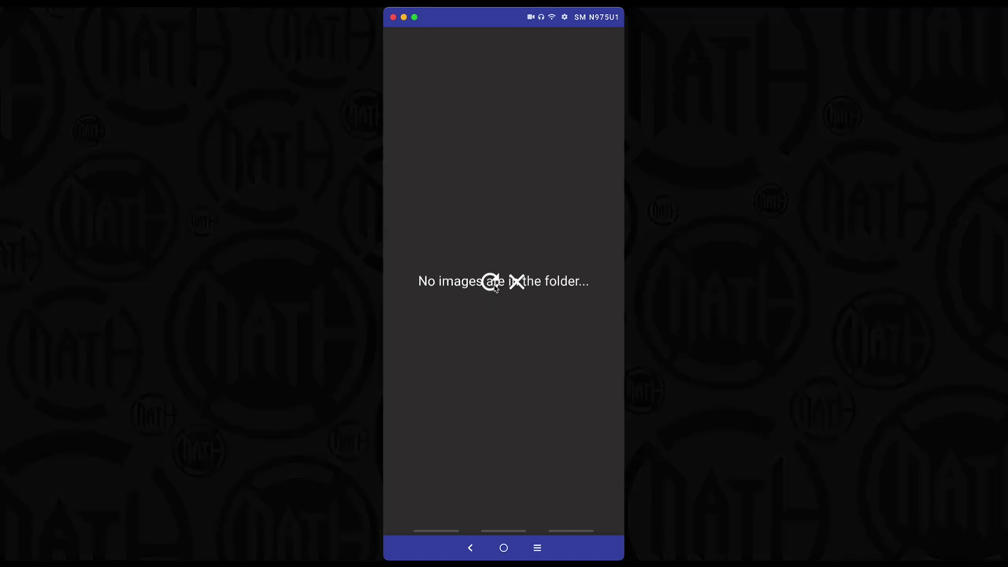
Step: In the file manager, move all the selected images from the Gallery folder back into its Demo subfolder
right_click(573, 464)
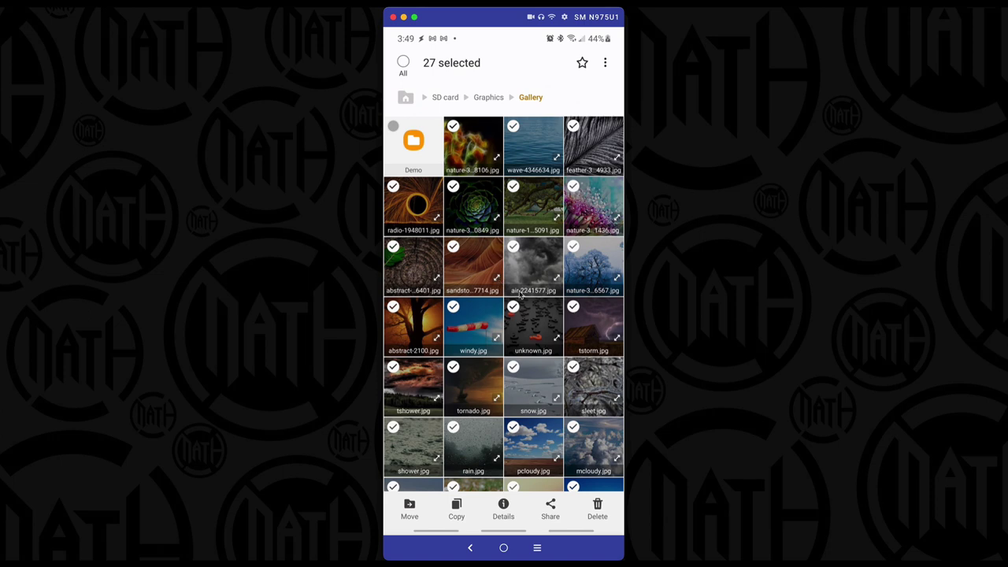
left_click(413, 508)
left_click(438, 140)
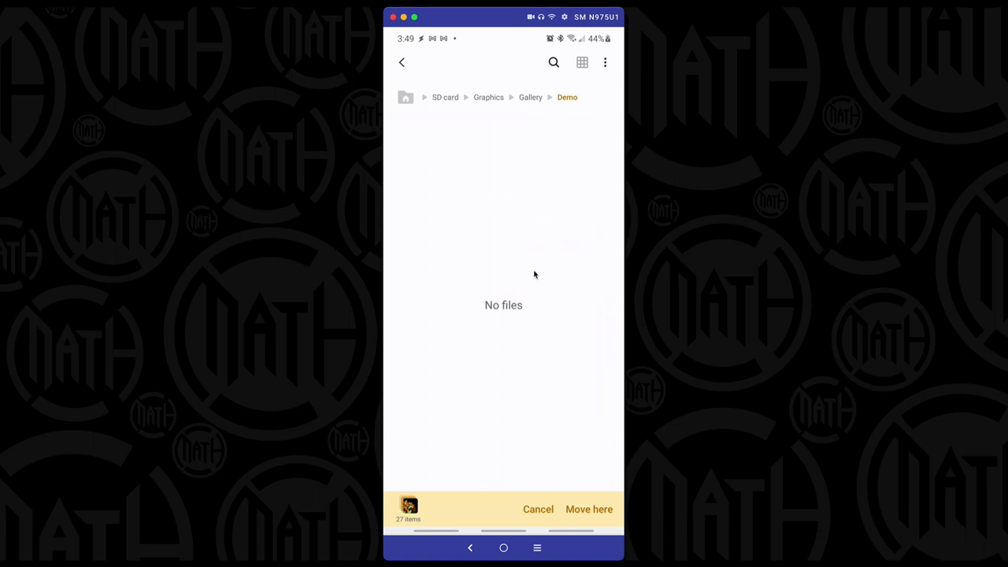
left_click(584, 510)
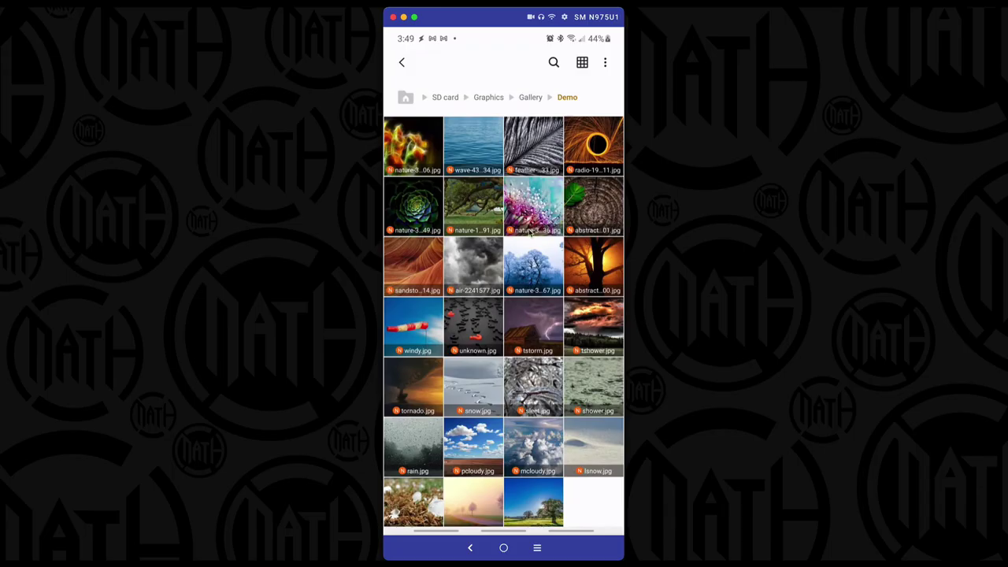
Step: Refresh the folder gallery on the home screen, then display the feather image from the thumbnail grid and close the grid
left_click(506, 547)
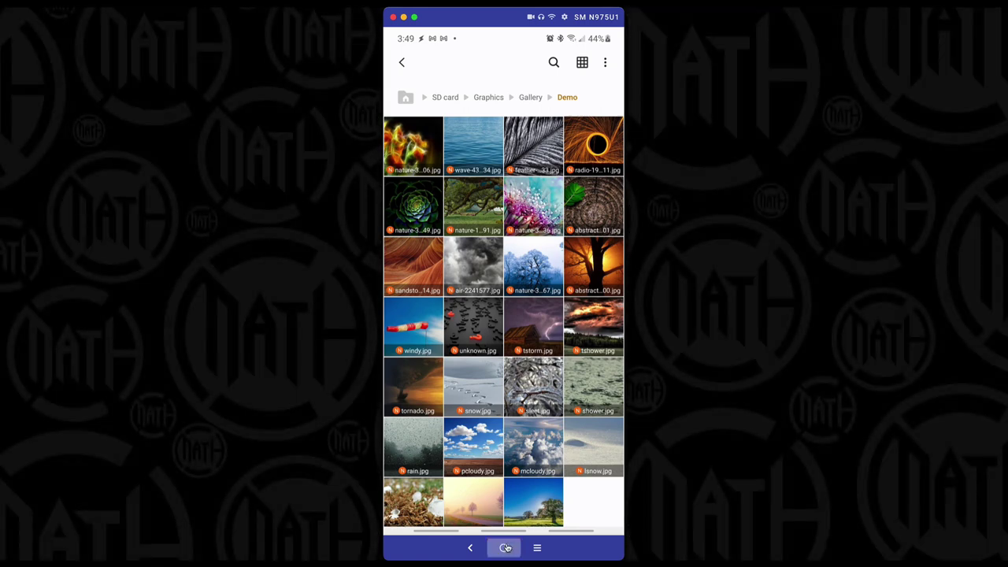
left_click(490, 284)
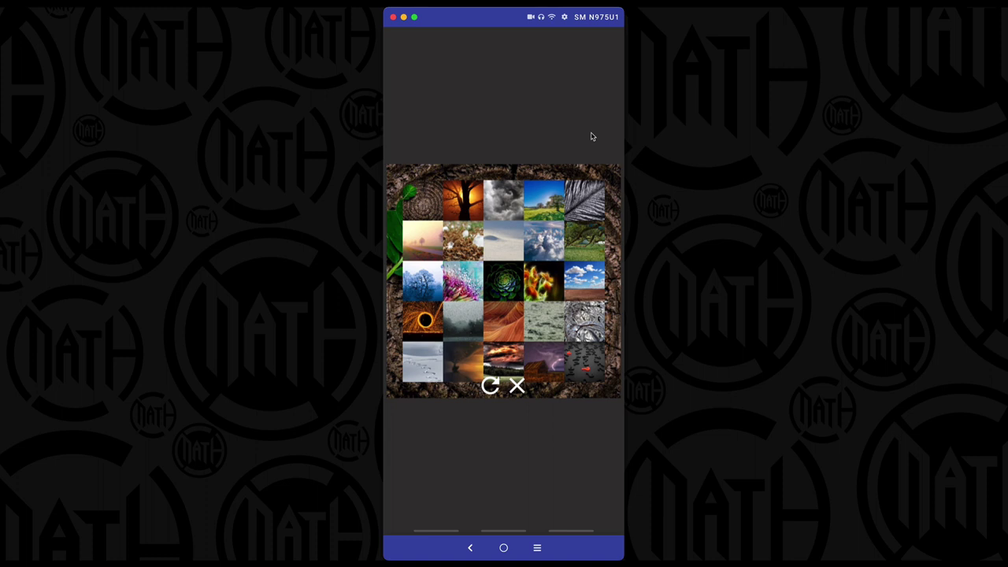
left_click(584, 201)
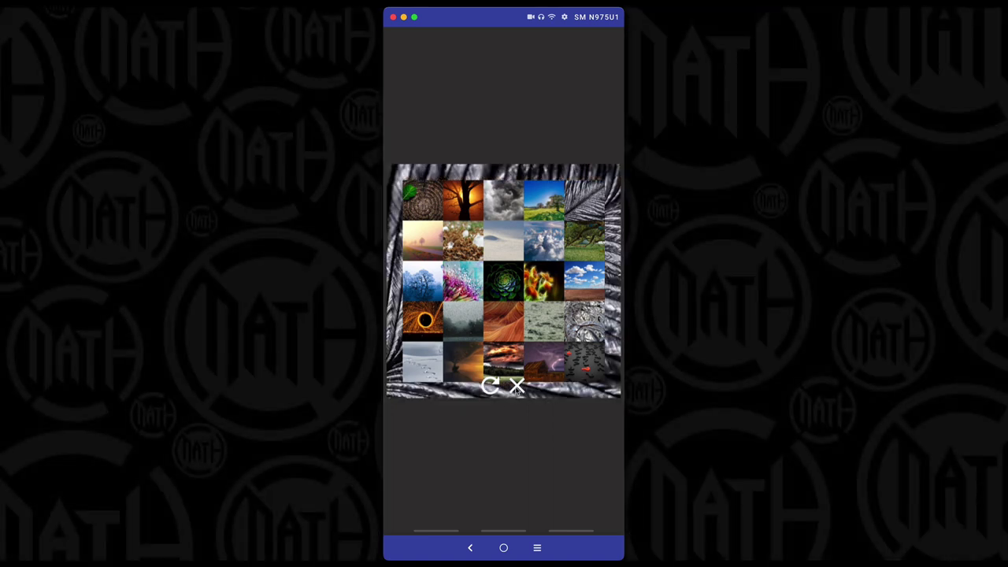
left_click(517, 388)
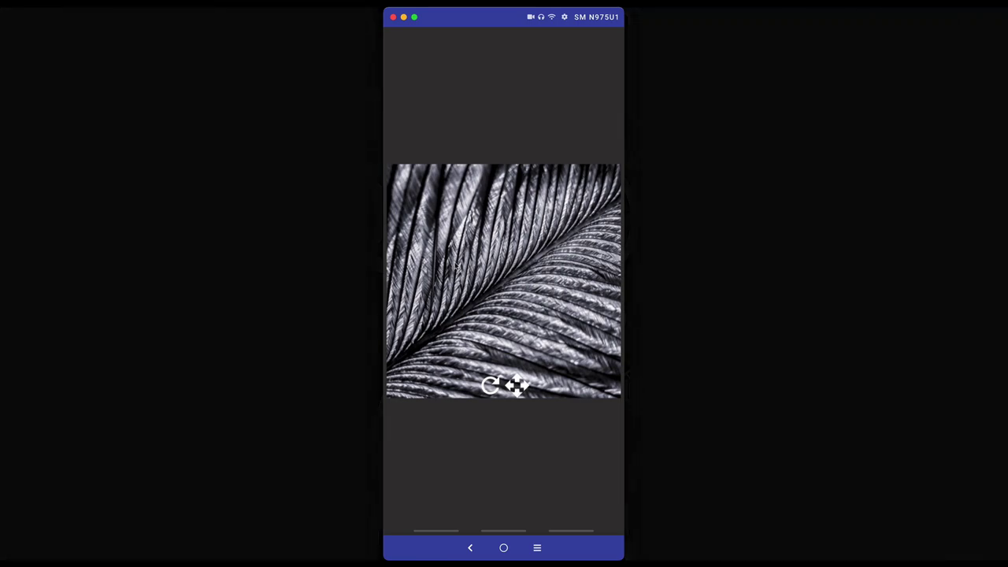